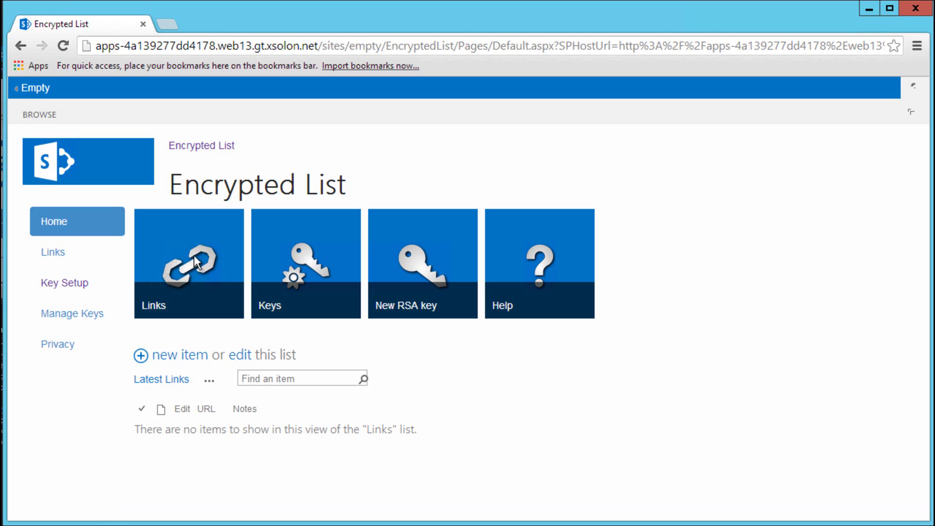
Start a new Links item with the URL microsoft.com
left_click(171, 354)
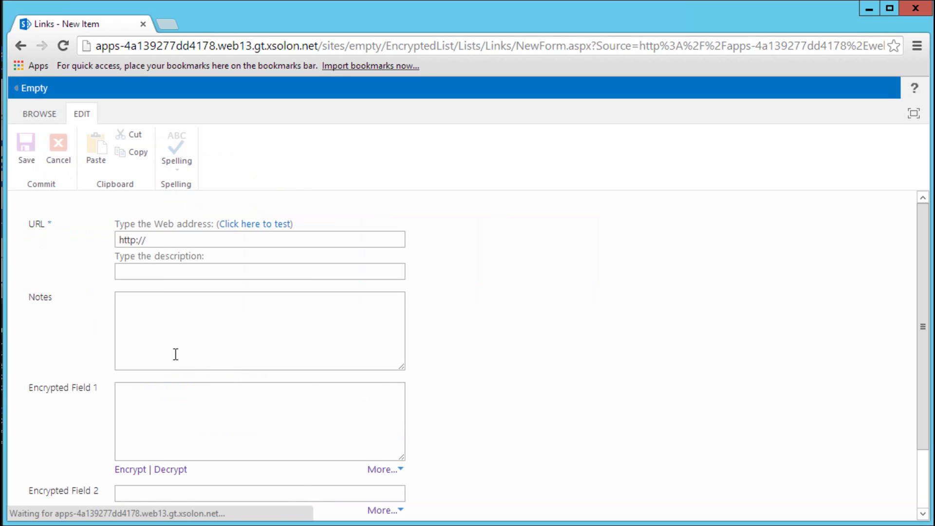
left_click(173, 241)
type("microsoft.com")
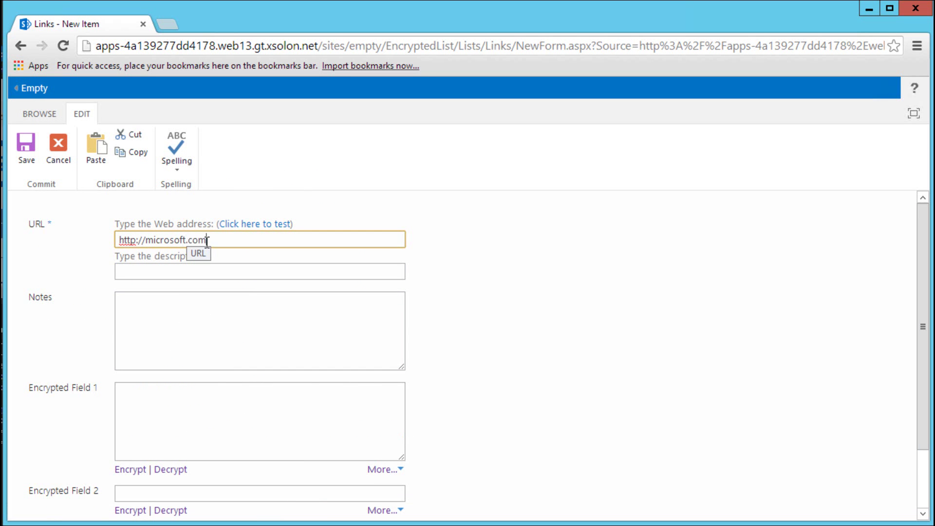
scroll(229, 292, "down", 2)
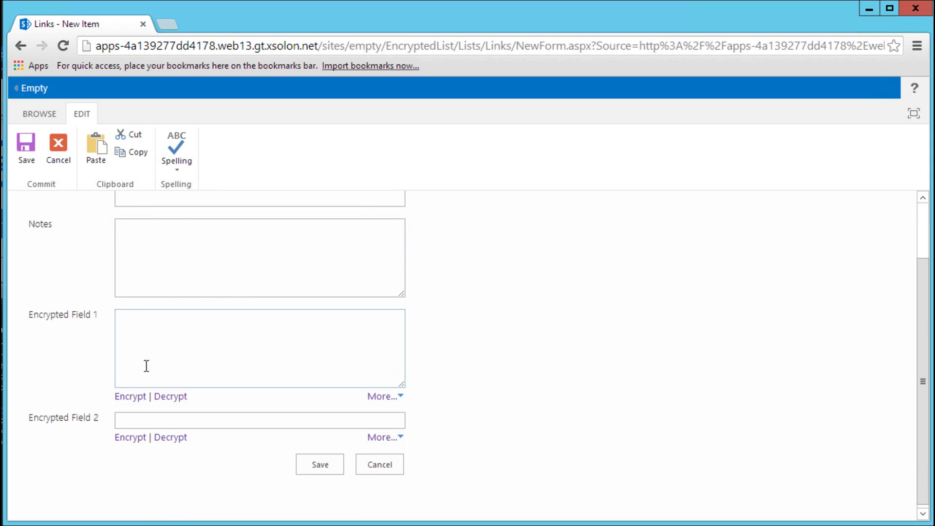
Enter 'username' and 'private' in the encrypted fields; dismiss the unregistered RSA keys warning on Encrypt
left_click(138, 351)
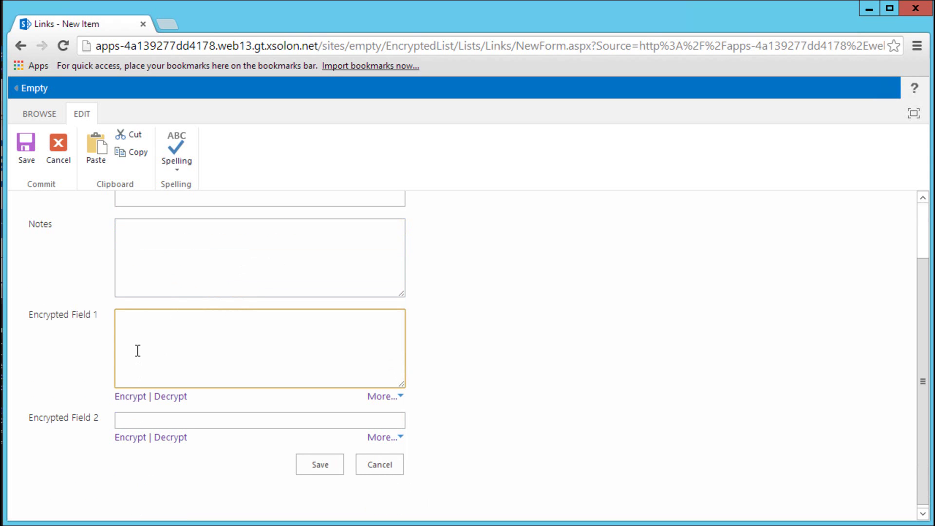
type("username")
left_click(178, 421)
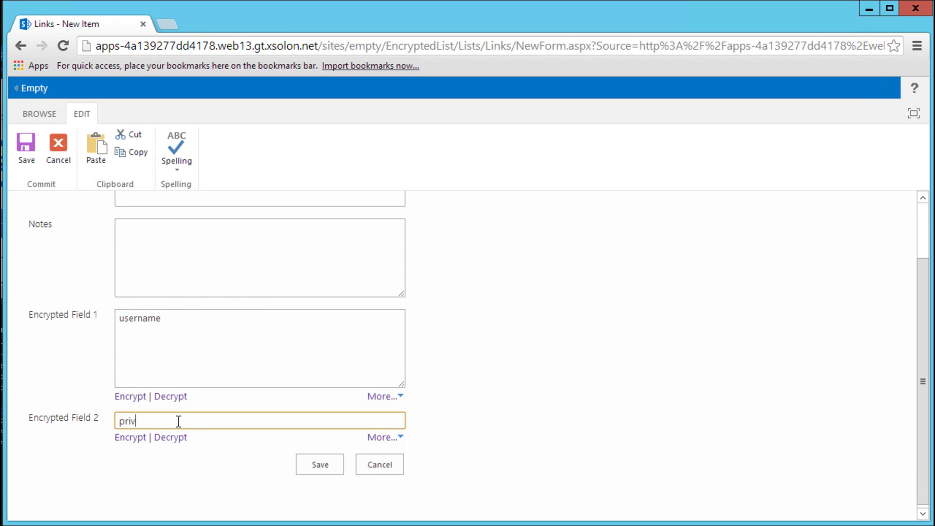
left_click(135, 398)
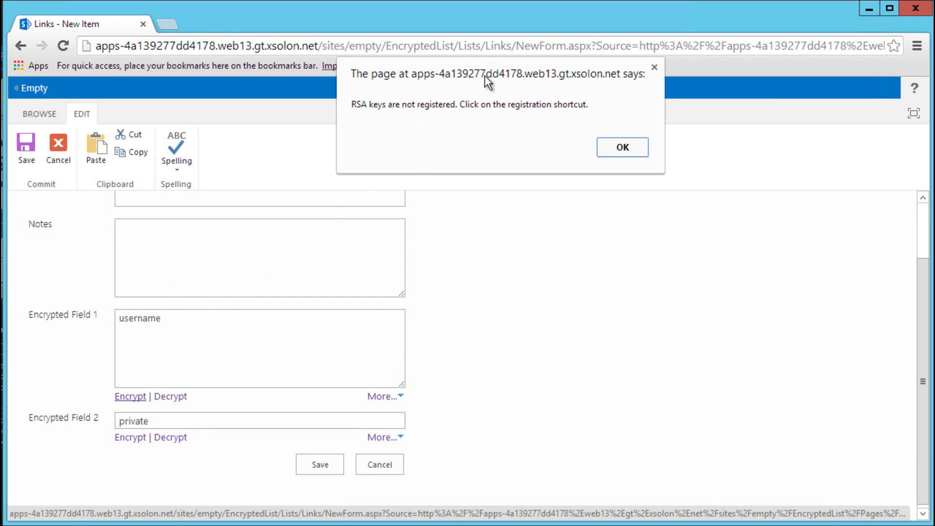
left_click(637, 204)
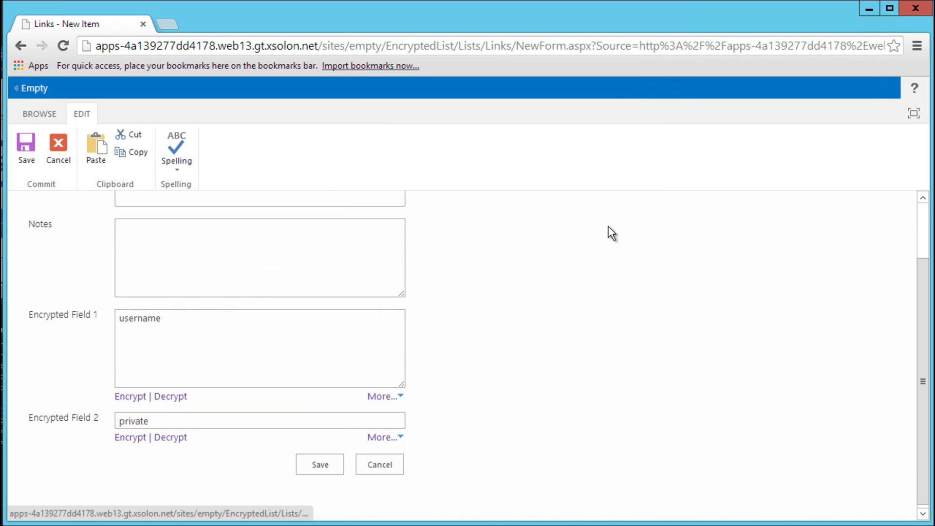
Register the Sample 1024 bit Key - Private as the local key
left_click(401, 397)
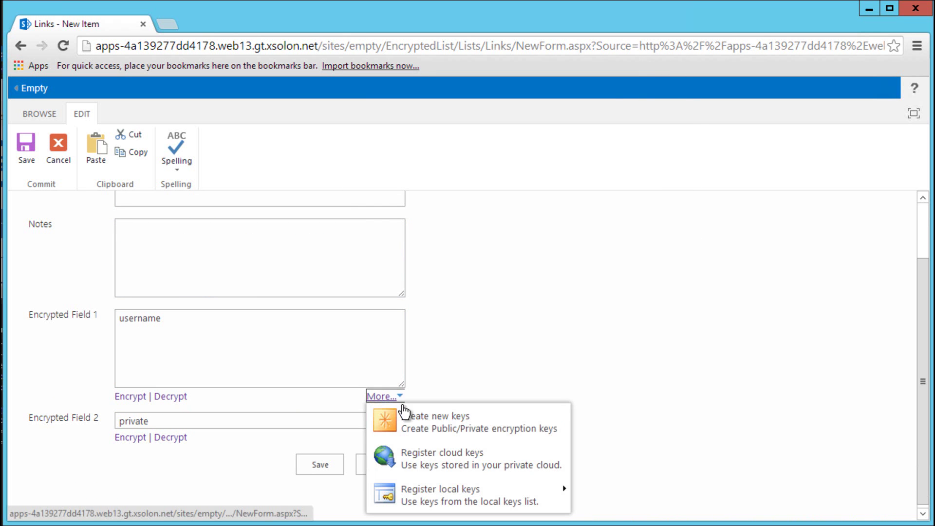
mouse_move(404, 498)
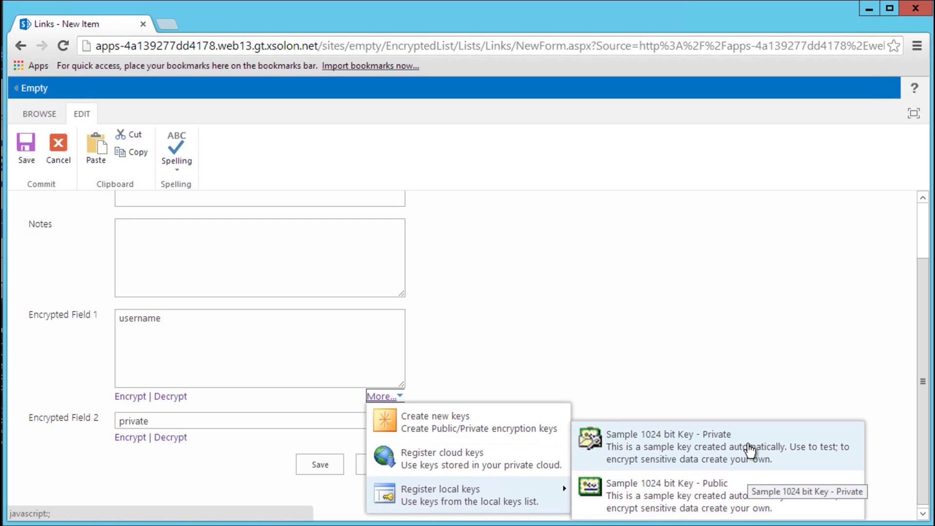
left_click(748, 452)
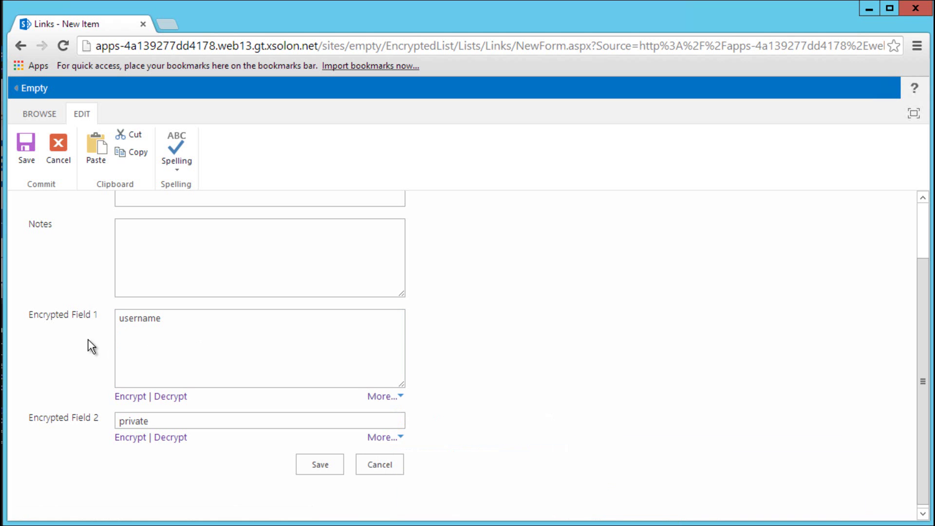
Encrypt both fields, test decrypting Field 1, re-encrypt it, and save the item
left_click(126, 397)
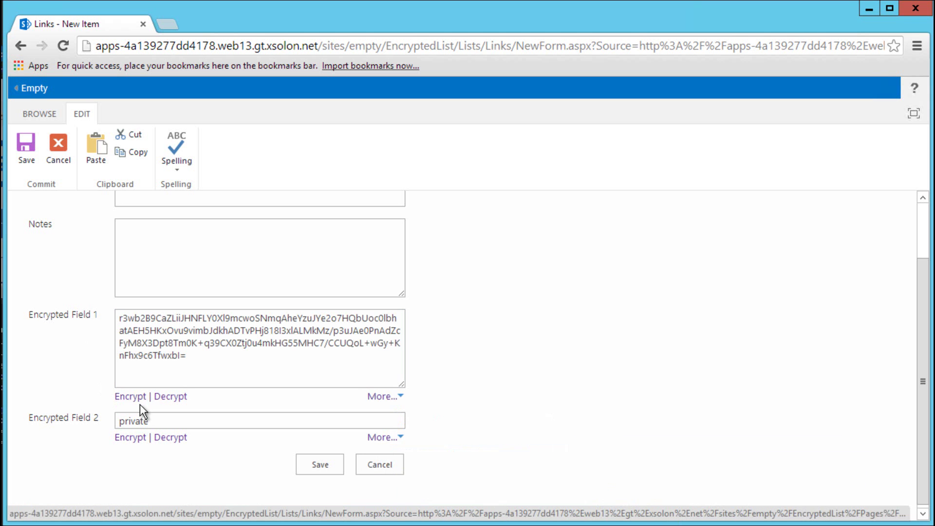
left_click(132, 438)
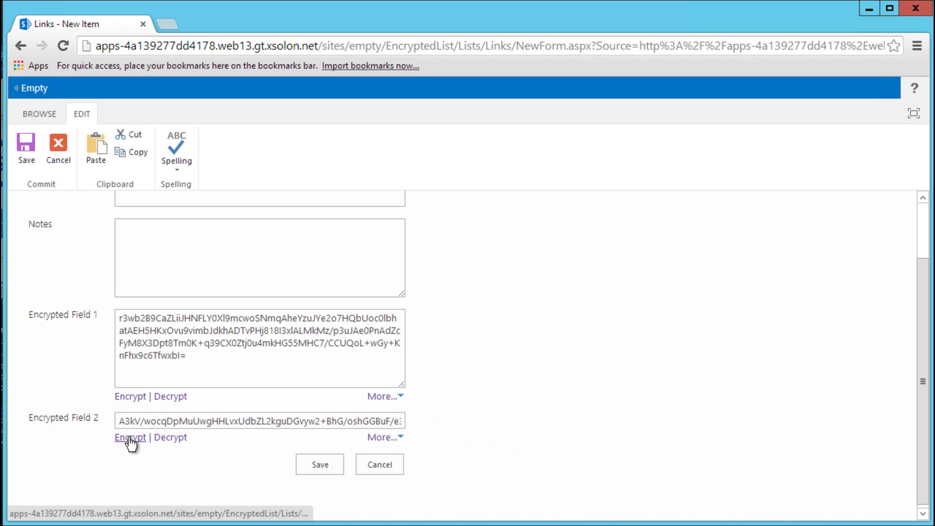
left_click(169, 397)
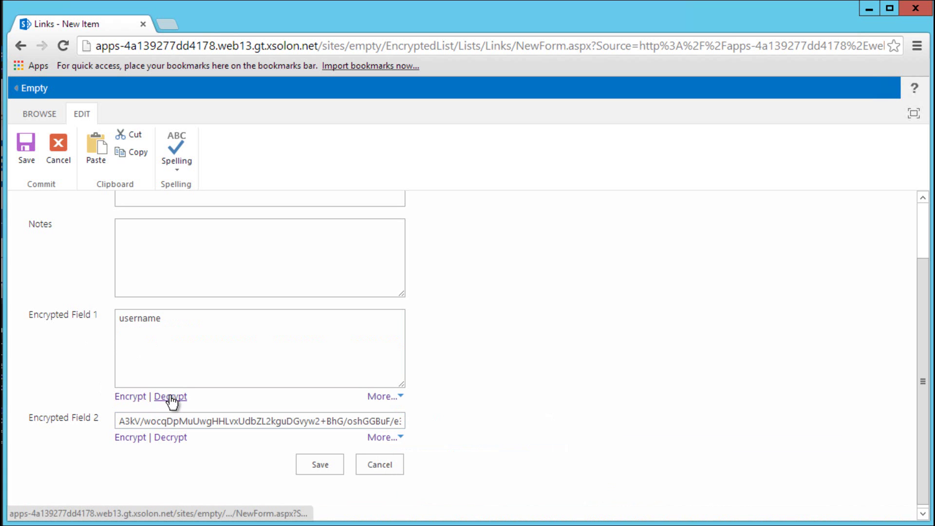
left_click(136, 397)
left_click(311, 463)
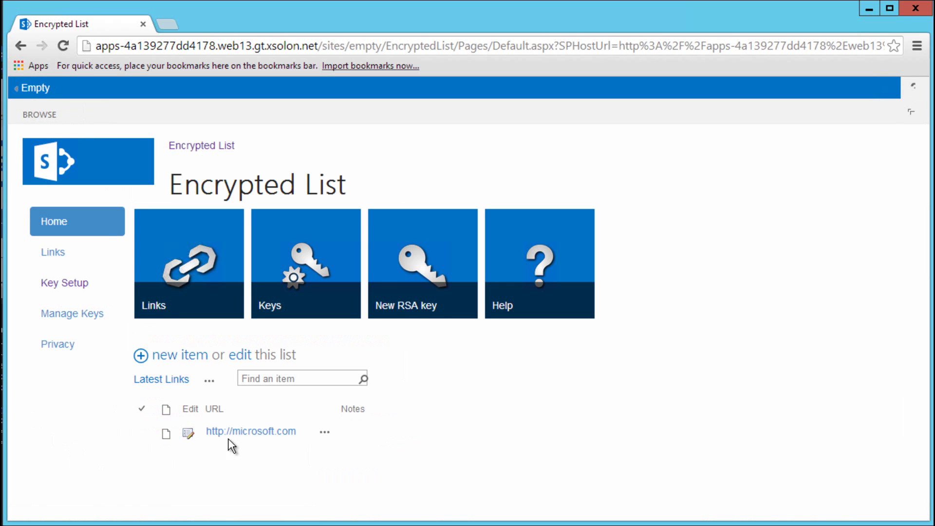
Open the New RSA key page and generate a fresh private/public key pair
left_click(420, 263)
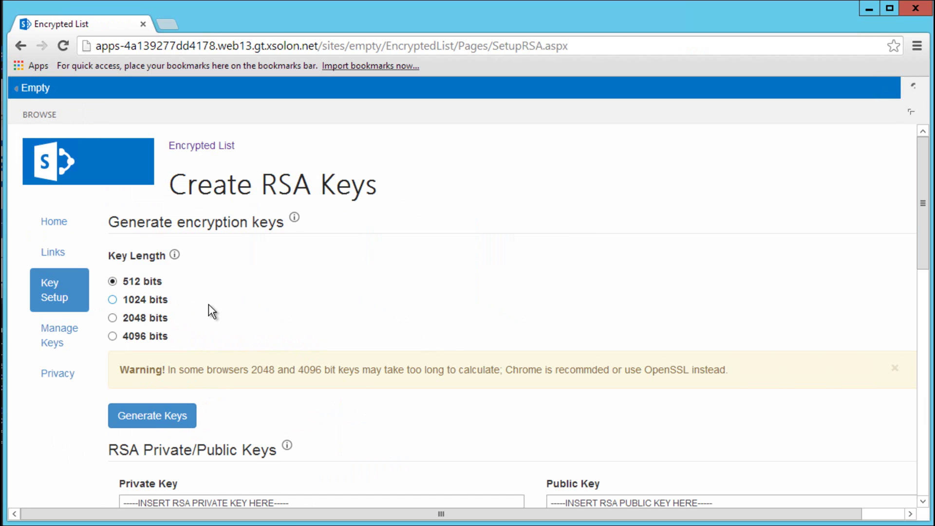
scroll(209, 304, "down", 5)
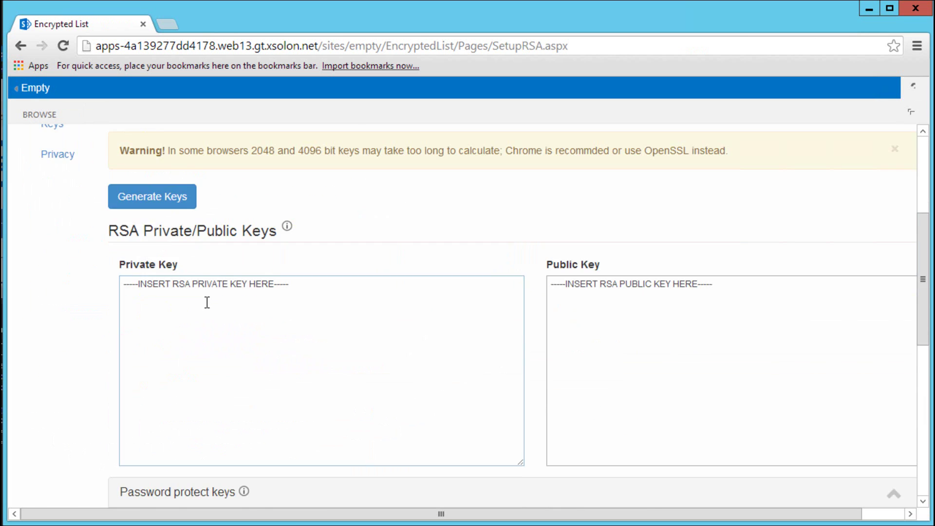
left_click(151, 195)
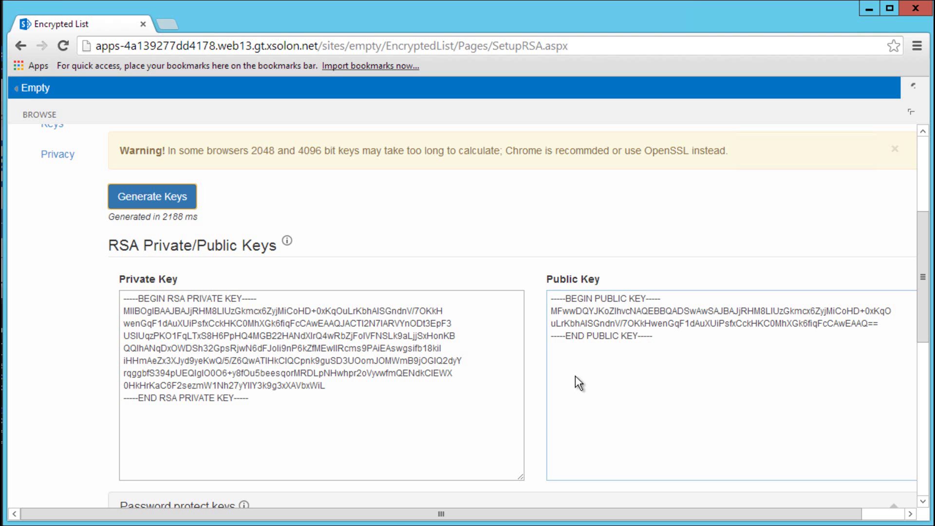
left_click_drag(445, 515, 487, 516)
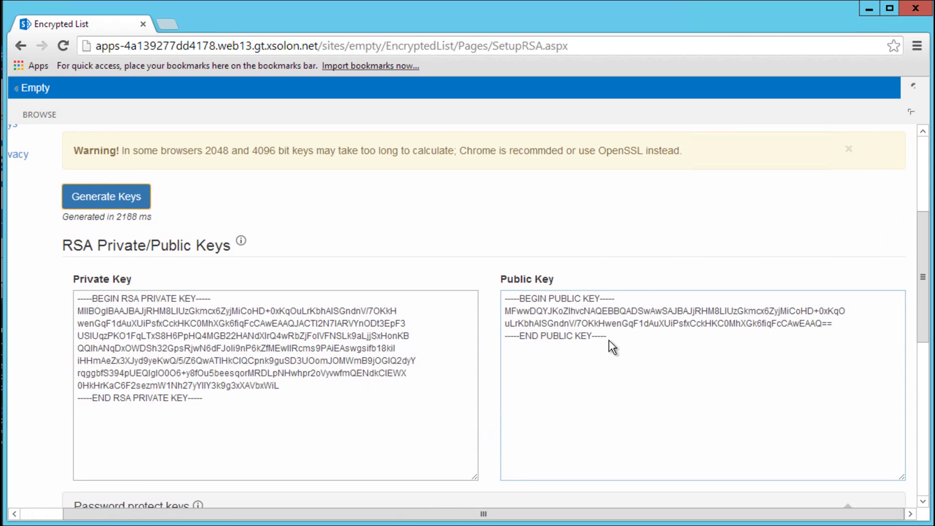
scroll(609, 340, "down", 5)
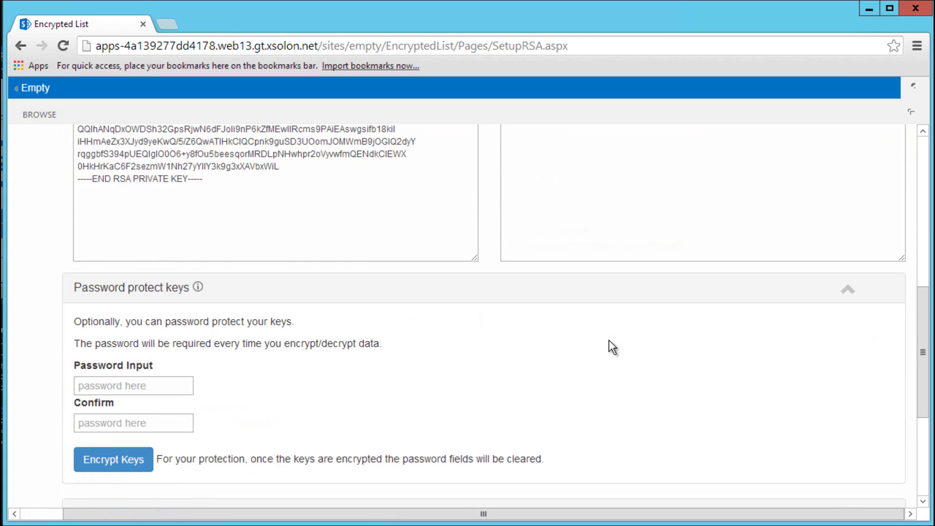
Expand Test Encryption/Decryption and try encrypting and decrypting the test sentence
scroll(608, 340, "down", 2)
left_click(835, 234)
left_click(857, 291)
left_click(419, 350)
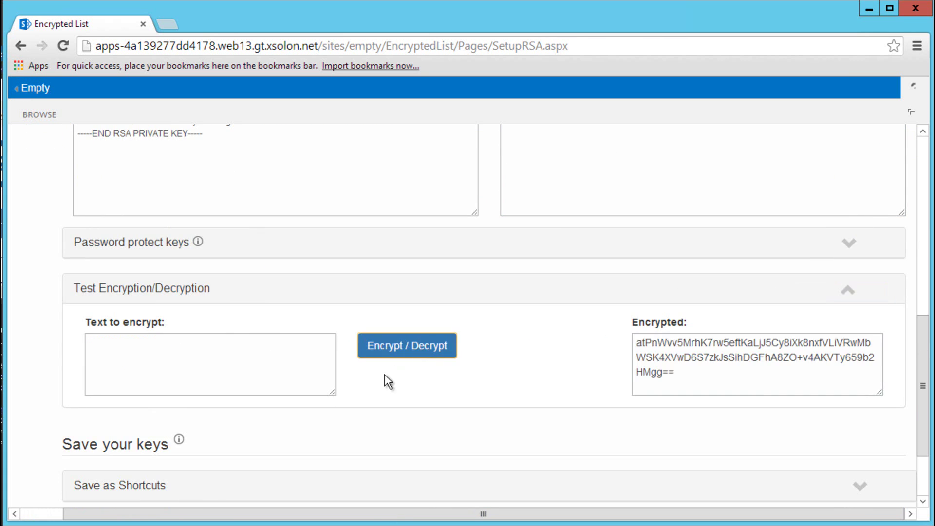
left_click(421, 351)
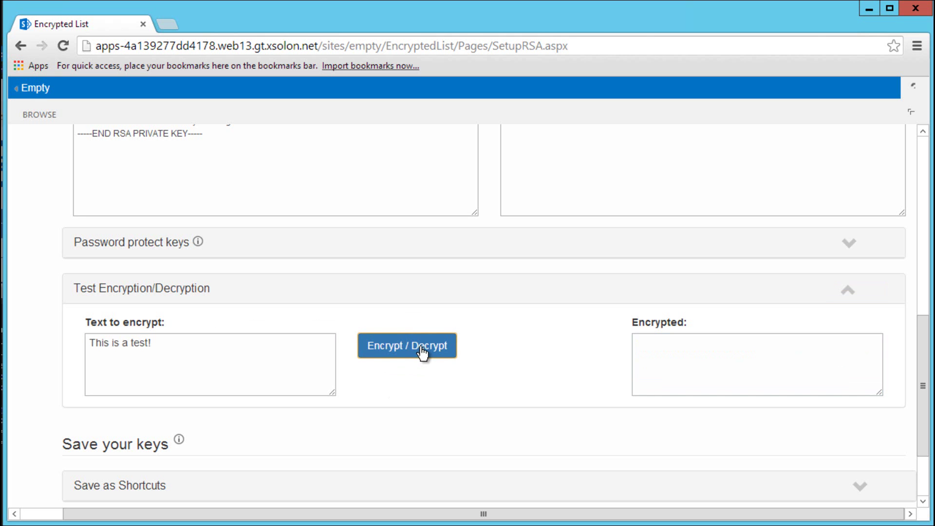
left_click(422, 350)
Password-protect the RSA keys with a newly entered and confirmed password
scroll(465, 361, "up", 3)
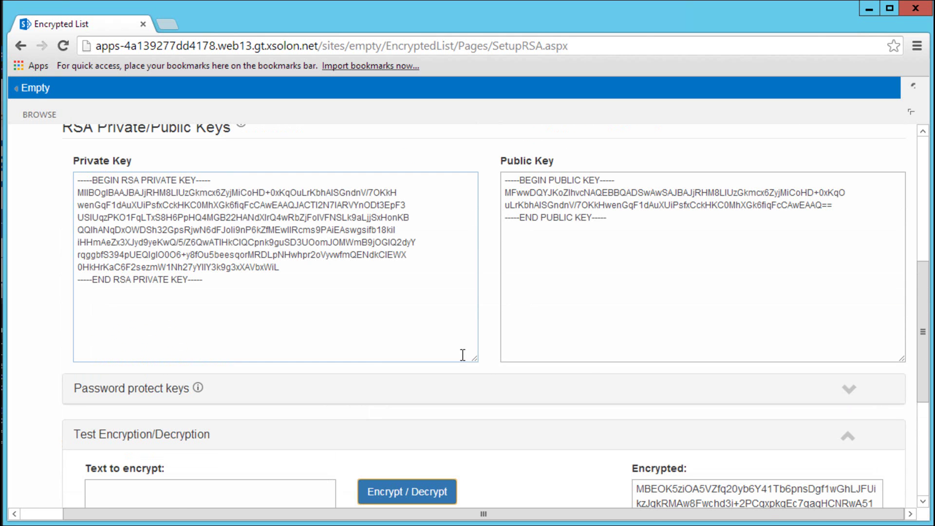
left_click(846, 390)
scroll(84, 480, "down", 2)
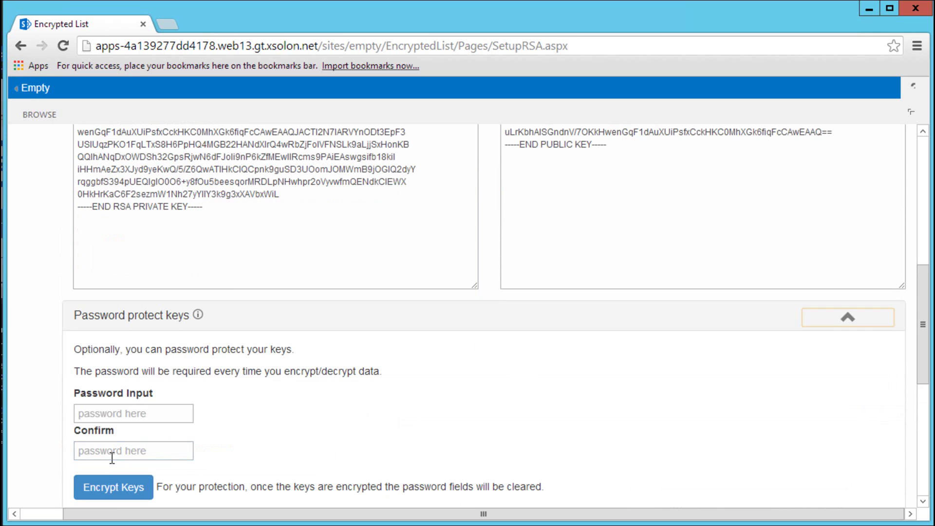
left_click(109, 415)
type("••")
key("Tab")
type("••••")
left_click(88, 484)
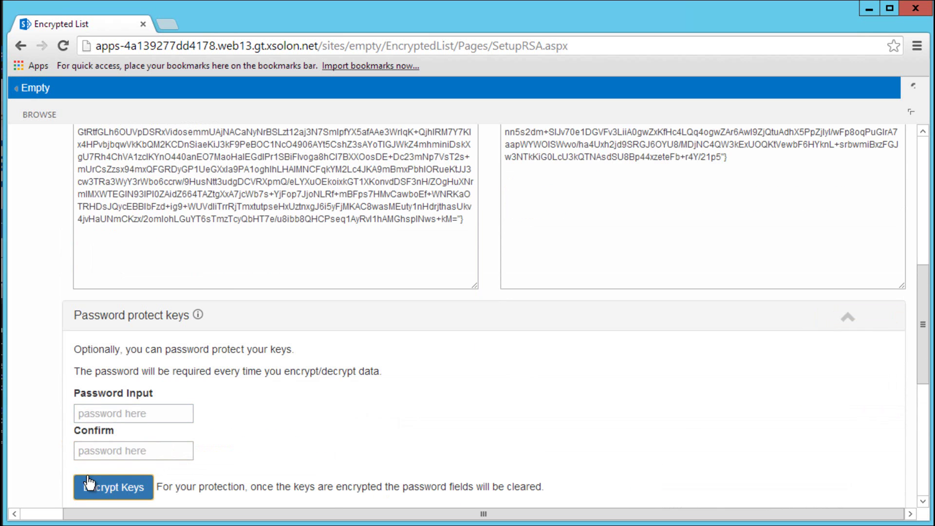
scroll(266, 396, "down", 5)
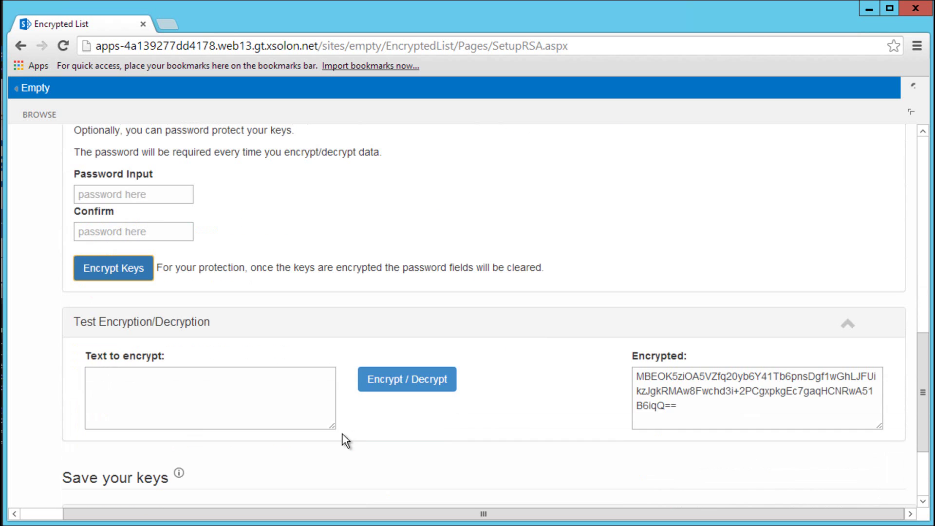
Run the test encryption/decryption twice, entering the key password at each prompt
left_click(396, 382)
left_click(324, 306)
type("••••")
left_click(290, 345)
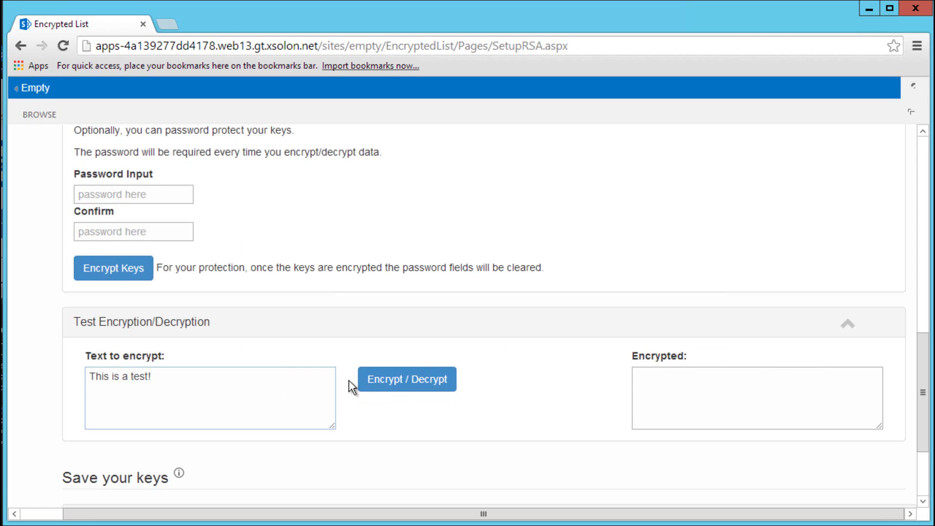
left_click(377, 382)
left_click(279, 308)
type("••••")
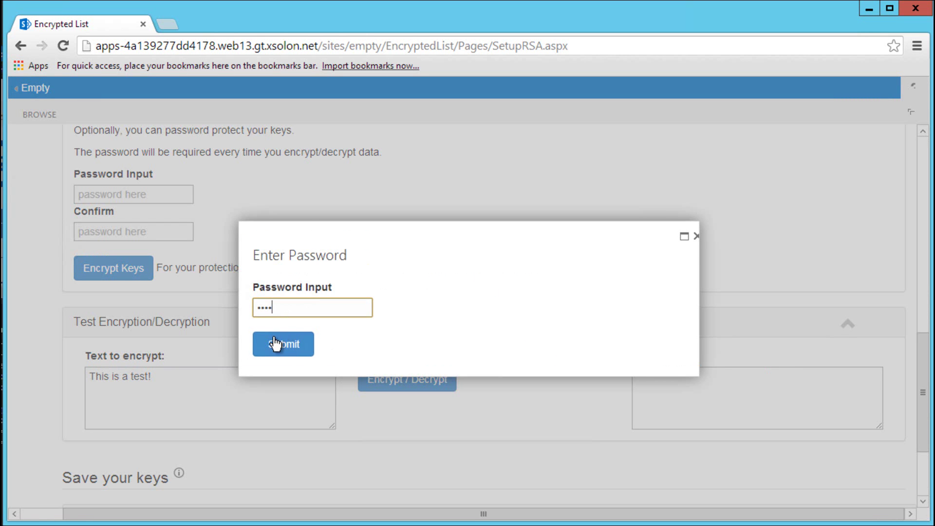
left_click(274, 342)
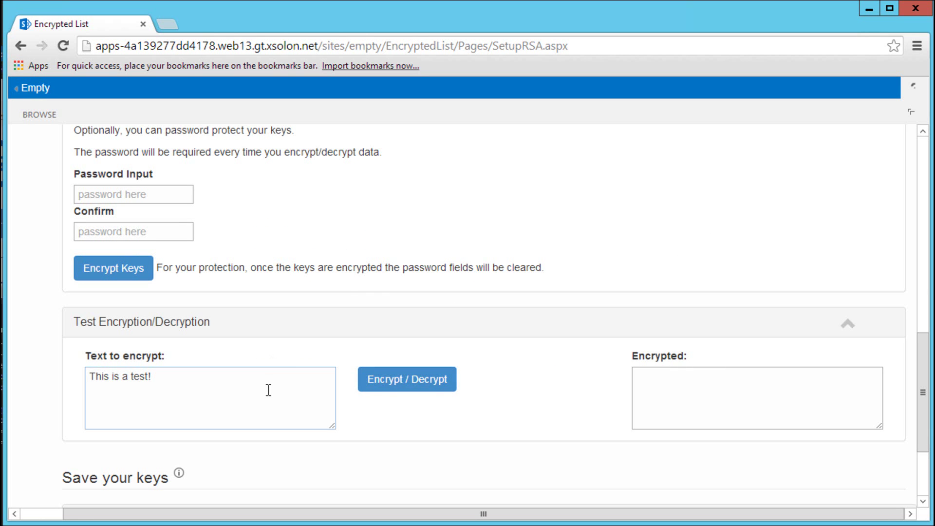
Encrypt 'This is a test!' with the key password, leaving ciphertext in the Encrypted box
left_click(390, 385)
left_click(319, 311)
type("••••")
left_click(279, 349)
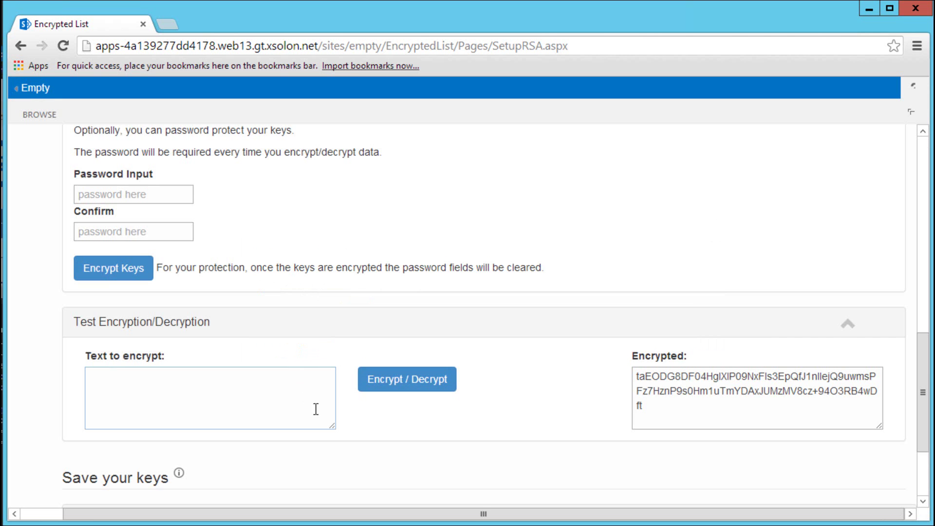
scroll(346, 436, "down", 3)
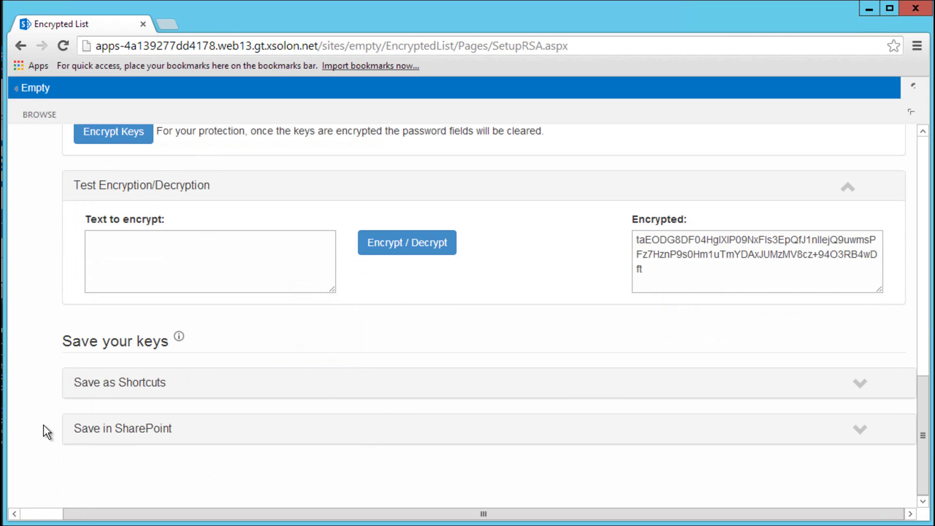
Save the keys to the SharePoint list as TestA and create the private/public key shortcut links
left_click(863, 432)
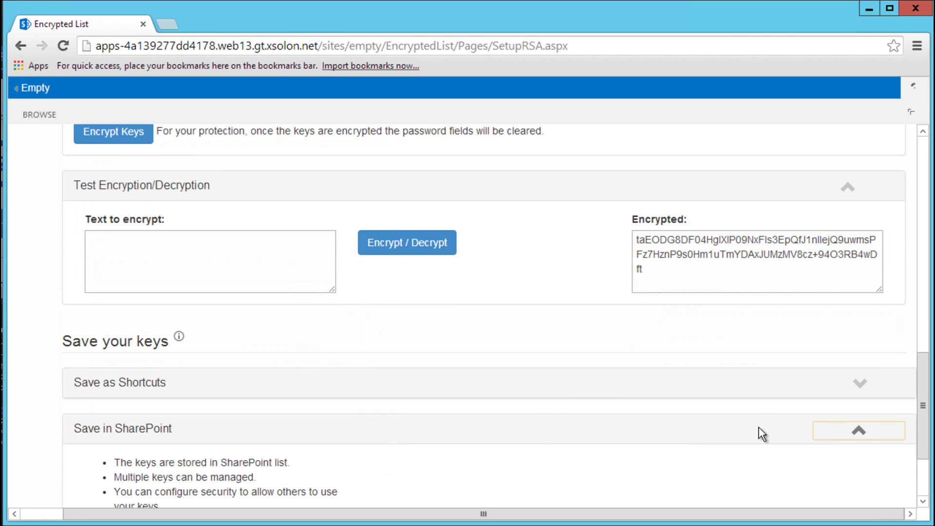
scroll(681, 432, "down", 3)
left_click(150, 426)
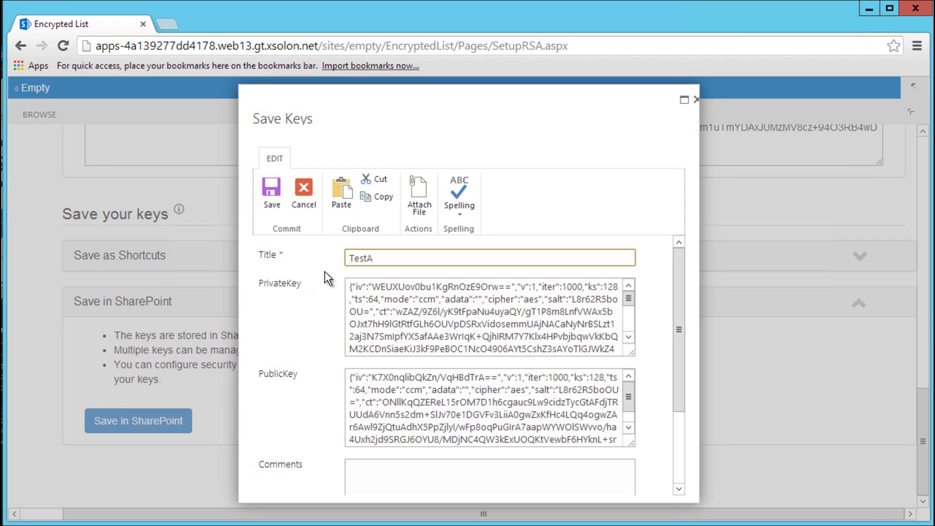
left_click(272, 201)
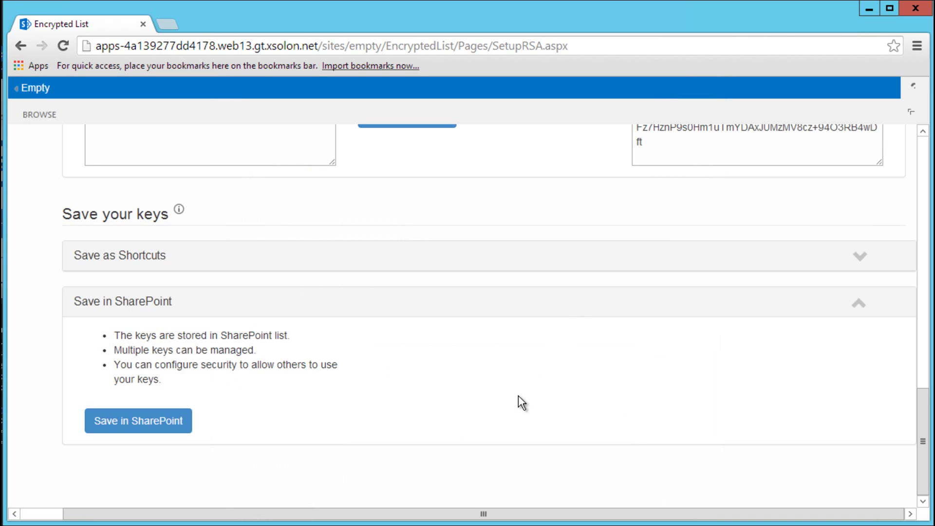
left_click(860, 258)
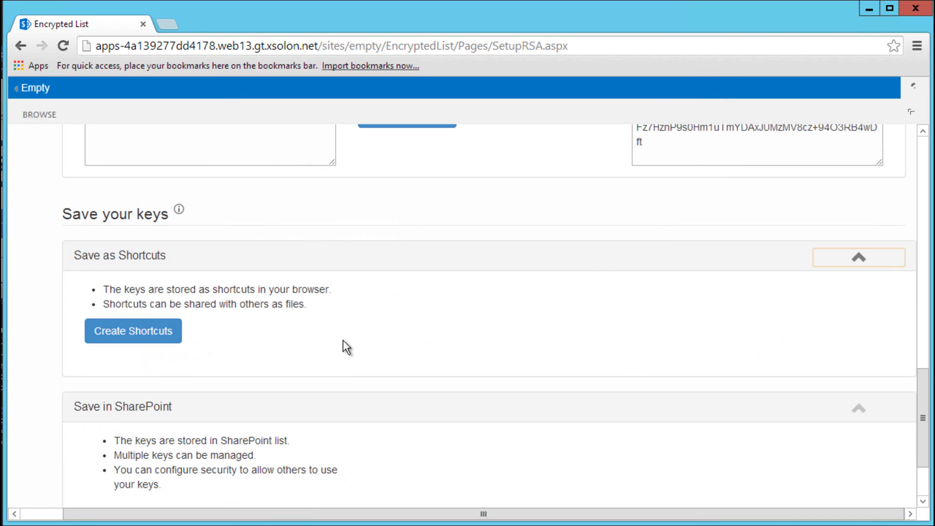
left_click(168, 338)
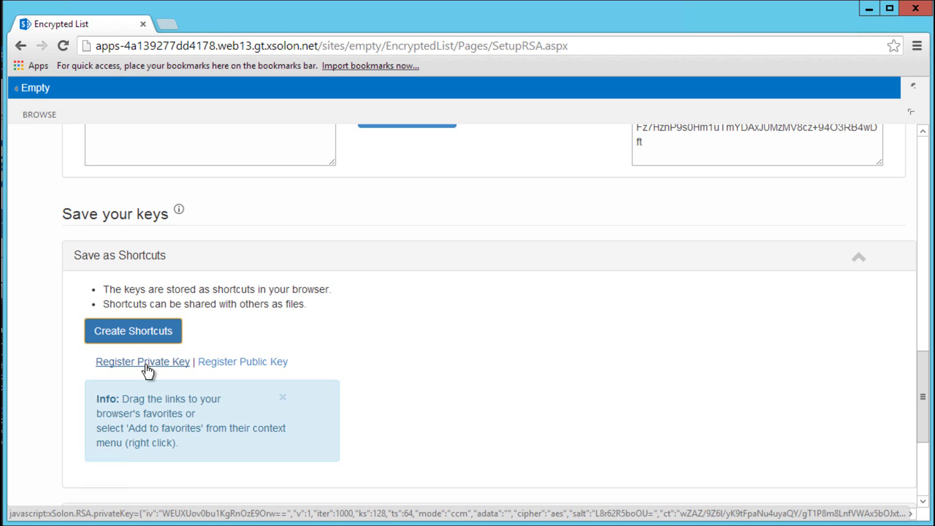
Drag the Register Private Key and Register Public Key links onto the browser bookmarks bar
left_click_drag(148, 370, 163, 63)
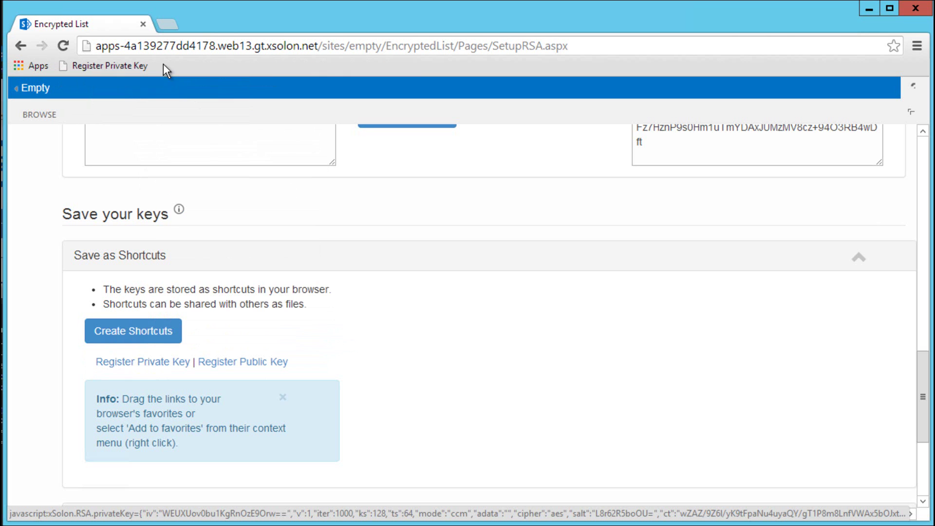
right_click(218, 362)
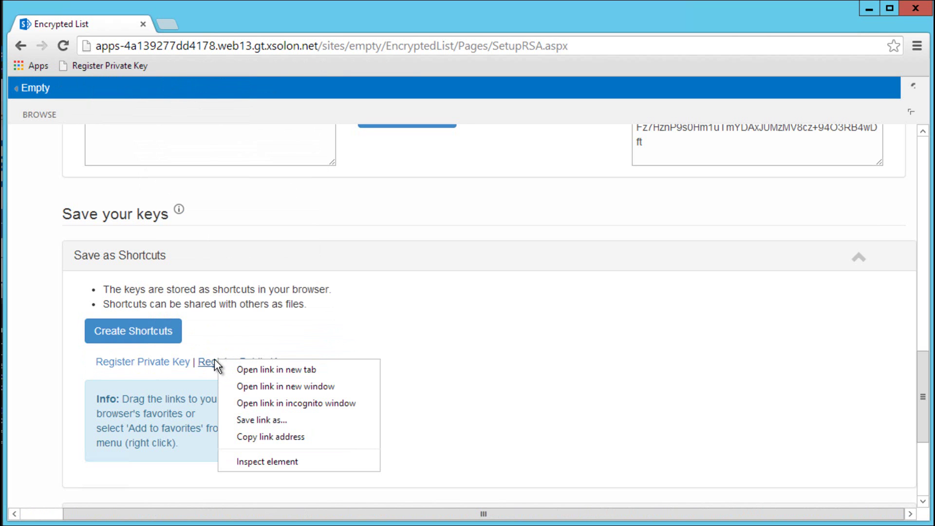
left_click(267, 351)
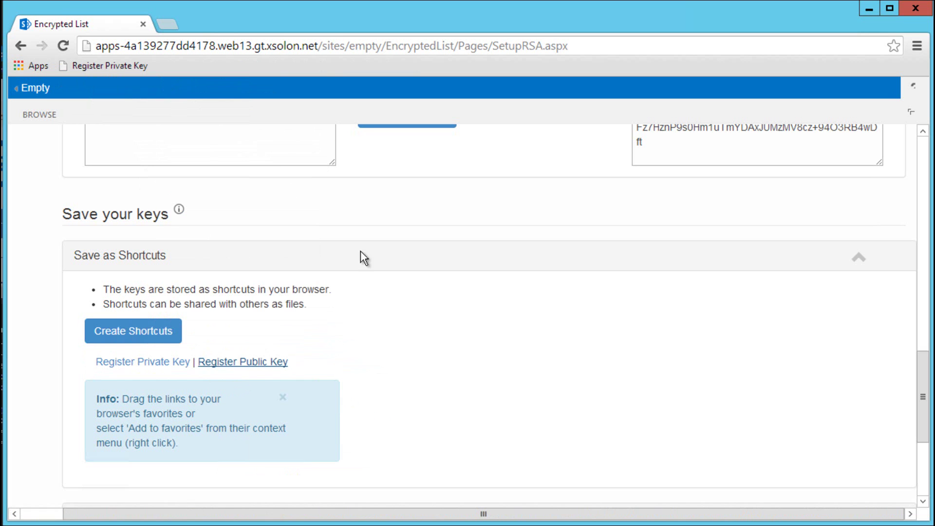
left_click_drag(261, 366, 277, 63)
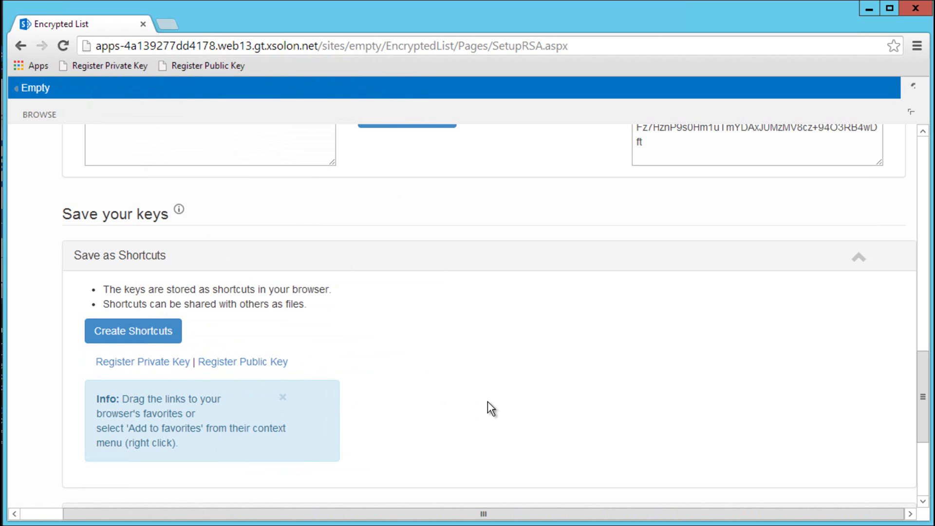
scroll(488, 402, "down", 3)
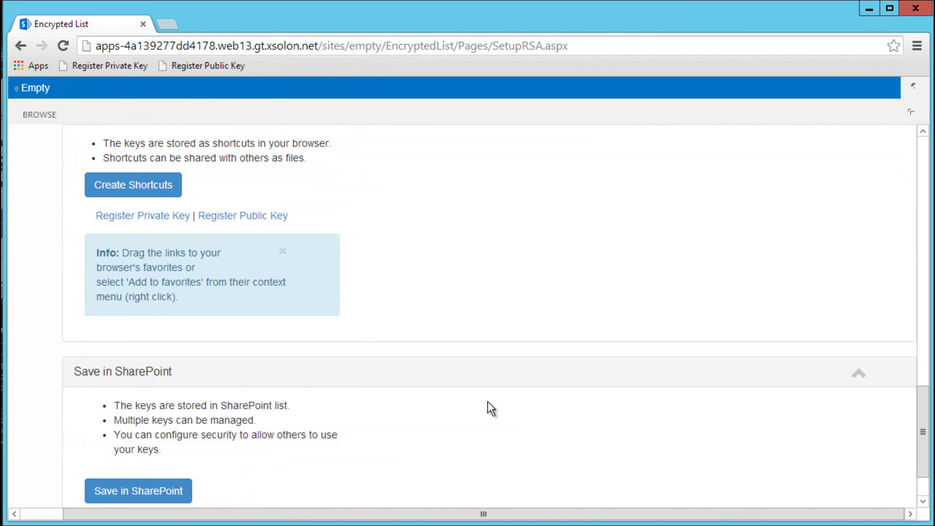
scroll(487, 401, "down", 2)
scroll(487, 402, "up", 14)
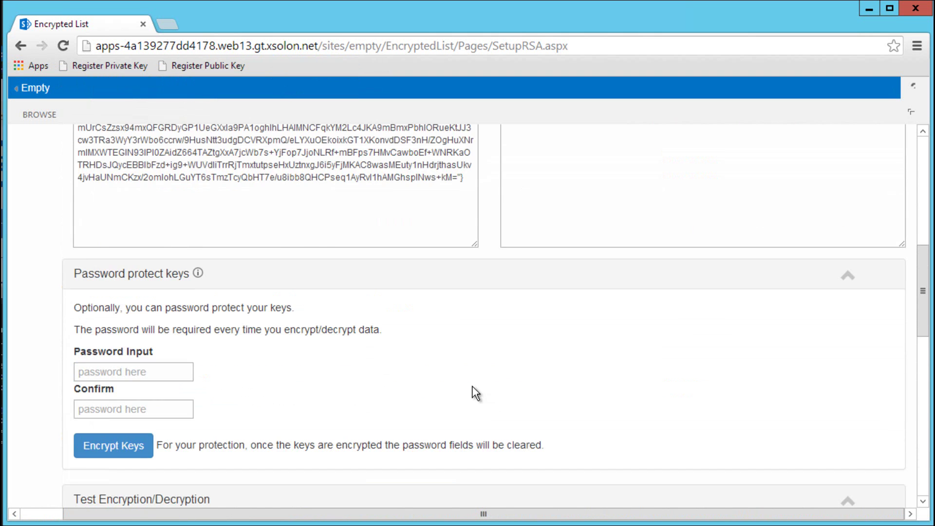
scroll(473, 391, "up", 10)
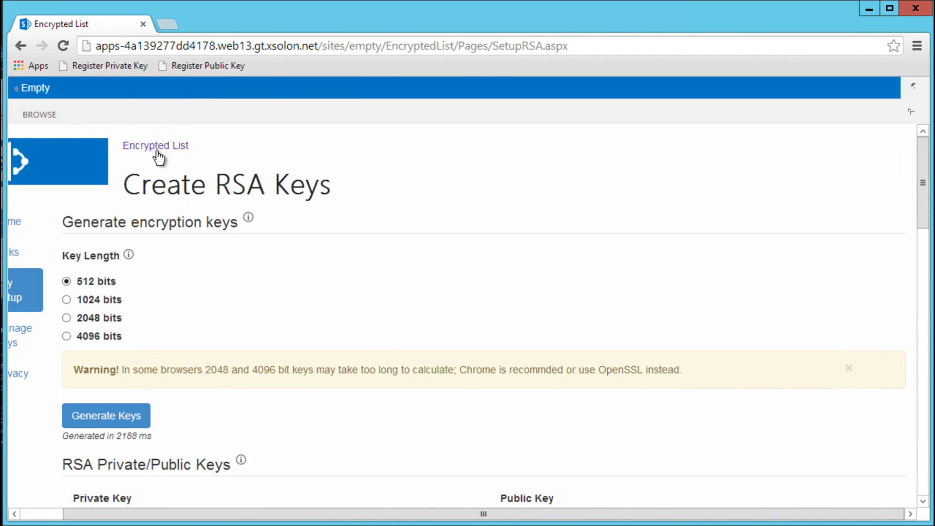
Start a new Links item with URL google.com, note 'test 2', and 'username' in Encrypted Field 1
left_click(159, 149)
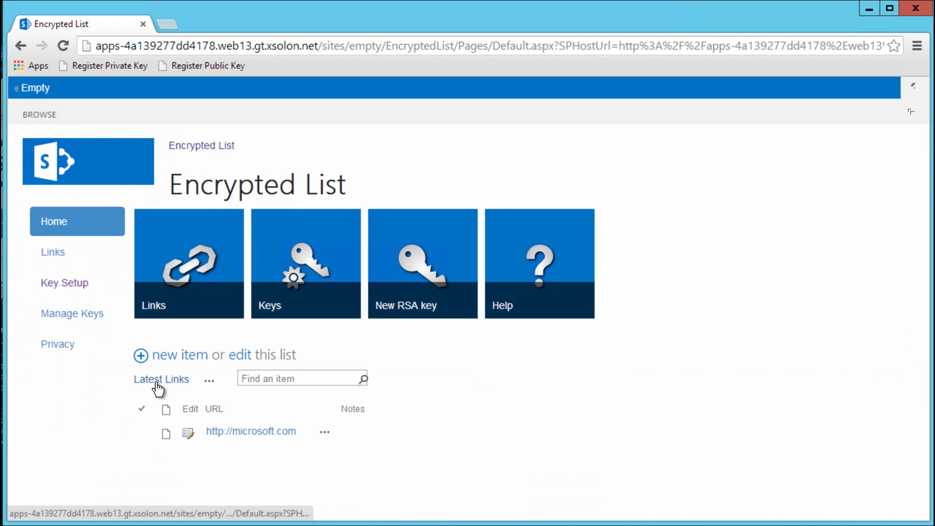
left_click(172, 356)
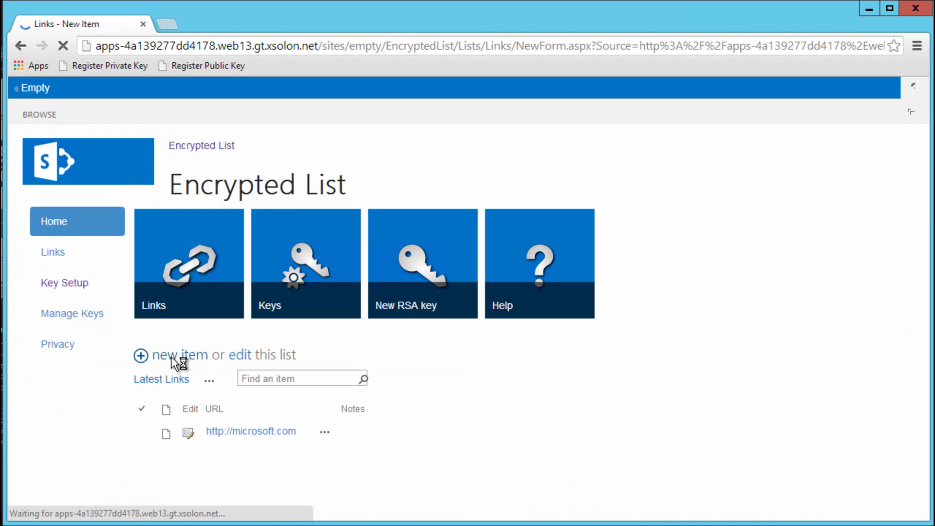
left_click(200, 236)
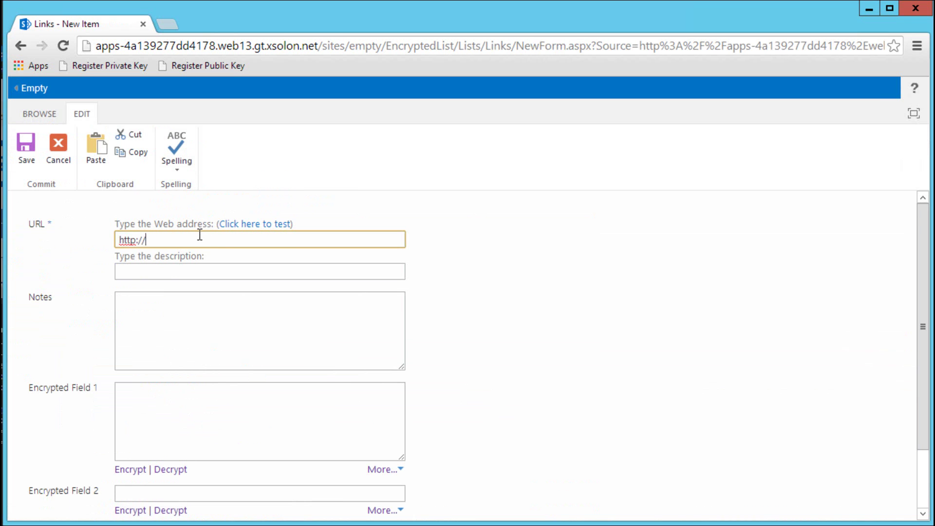
type("google.com")
key("Tab")
key("Tab")
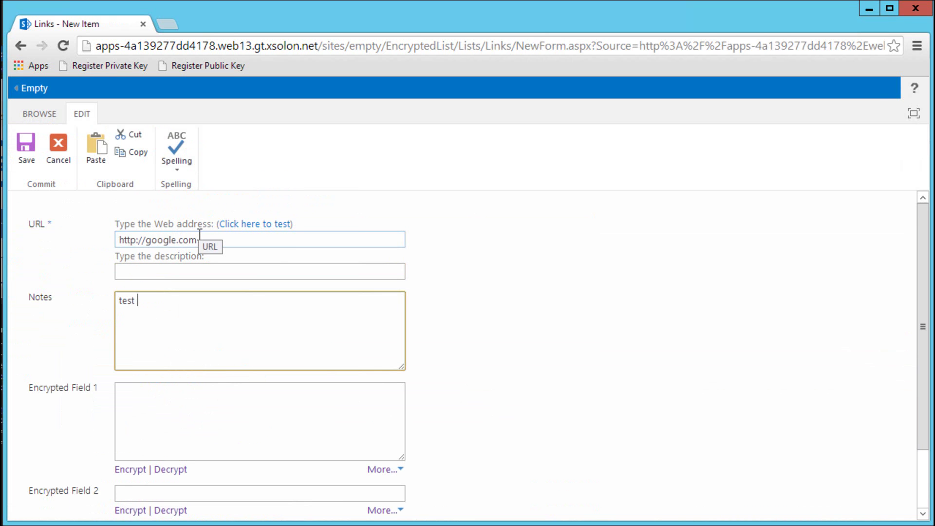
key("Tab")
type("username")
scroll(200, 235, "down", 1)
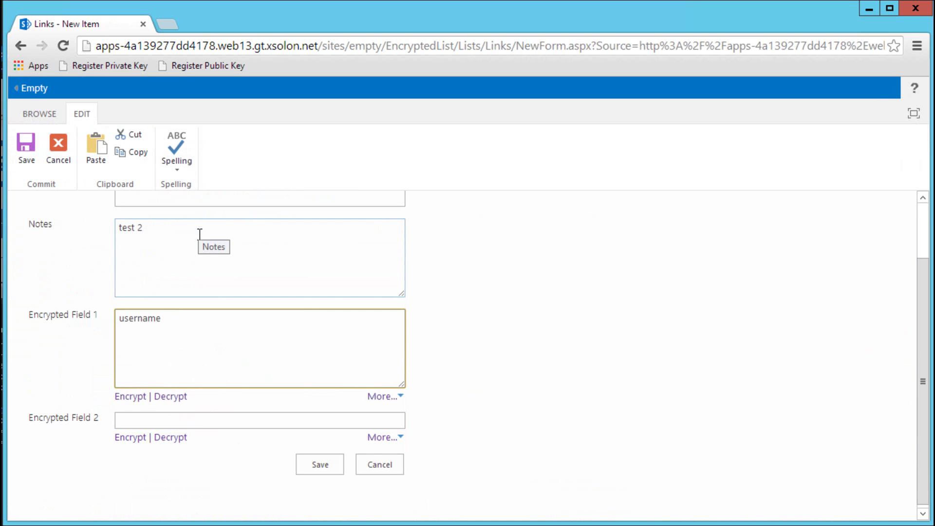
Register the TestA private key and encrypt Encrypted Field 1, entering the key password
left_click(402, 403)
mouse_move(413, 495)
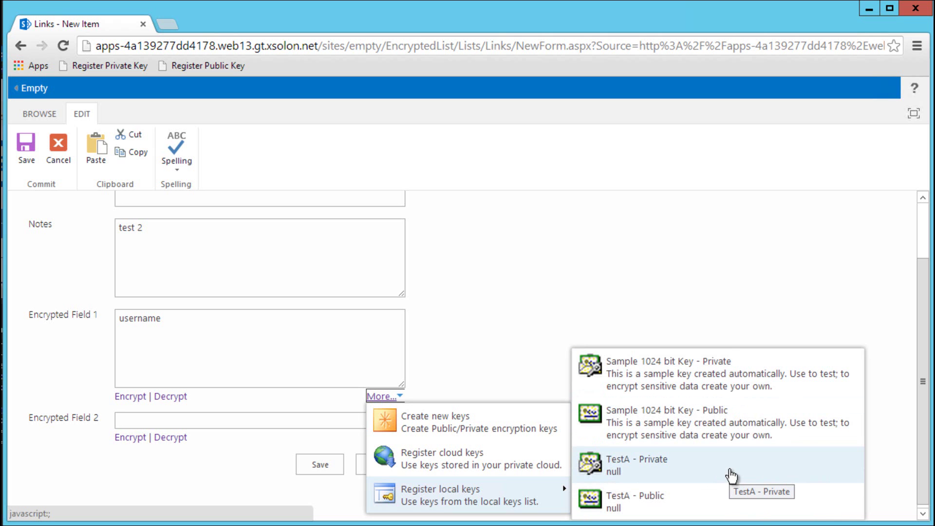
left_click(731, 475)
left_click(147, 323)
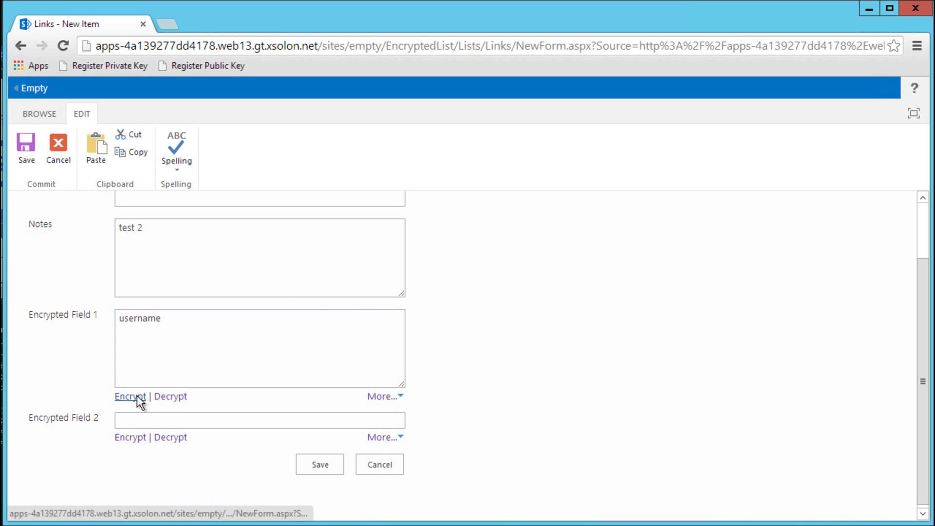
left_click(136, 396)
left_click(272, 303)
type("test")
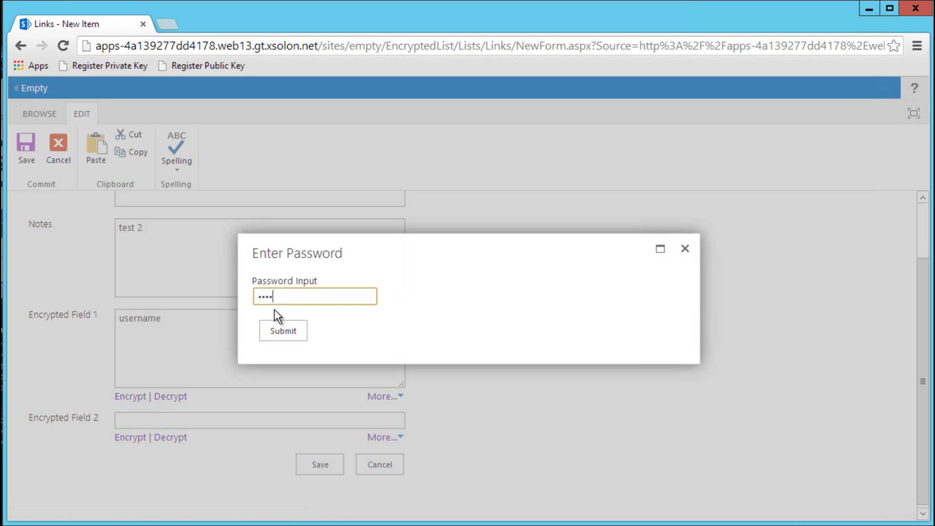
left_click(281, 329)
Test decrypting Encrypted Field 1, re-encrypt it with the password, and save the item
left_click(177, 401)
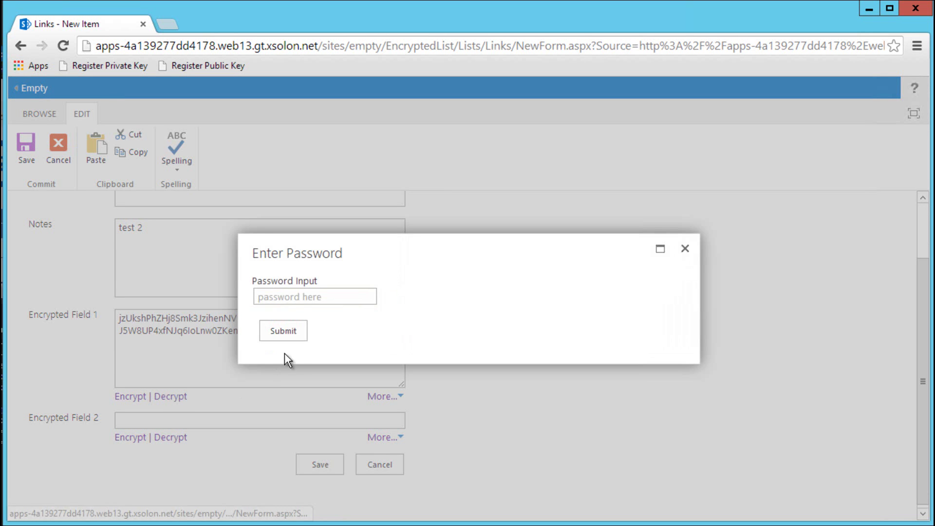
left_click(351, 297)
type("test")
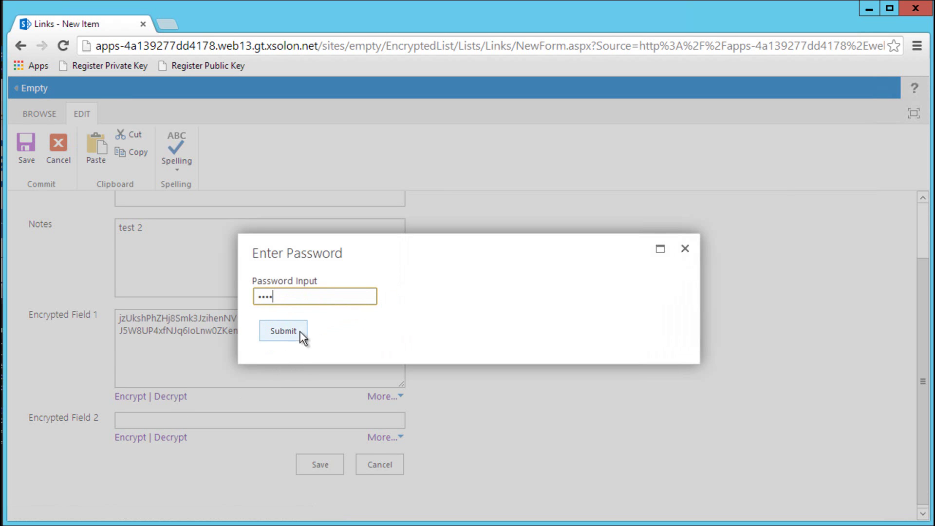
left_click(293, 330)
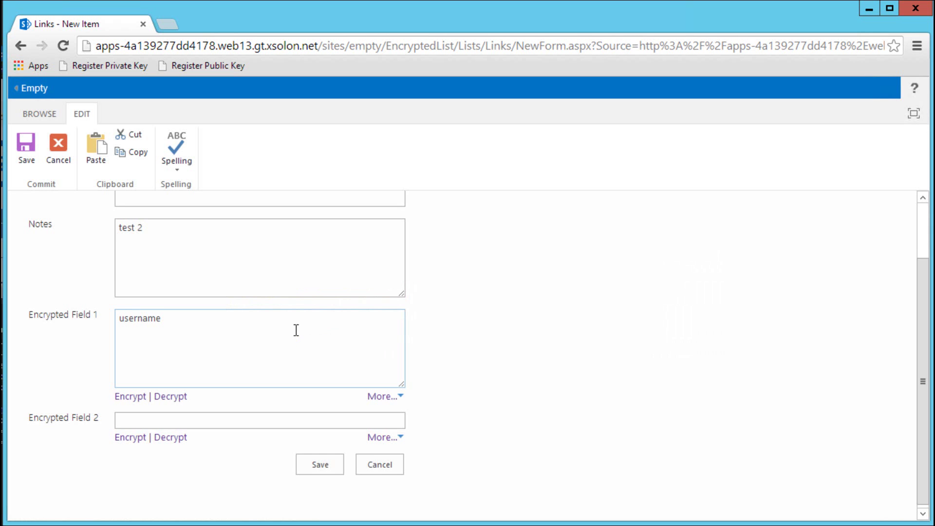
left_click(133, 397)
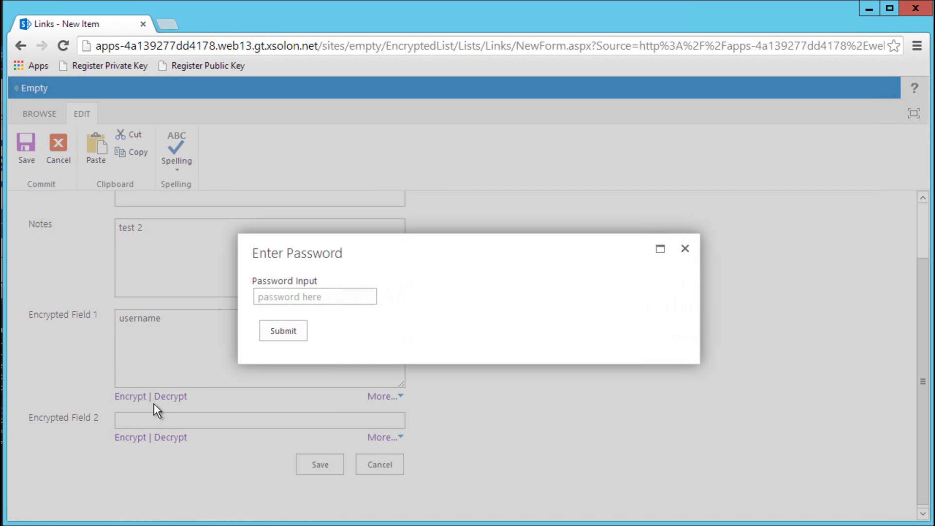
left_click(303, 299)
type("test")
left_click(303, 327)
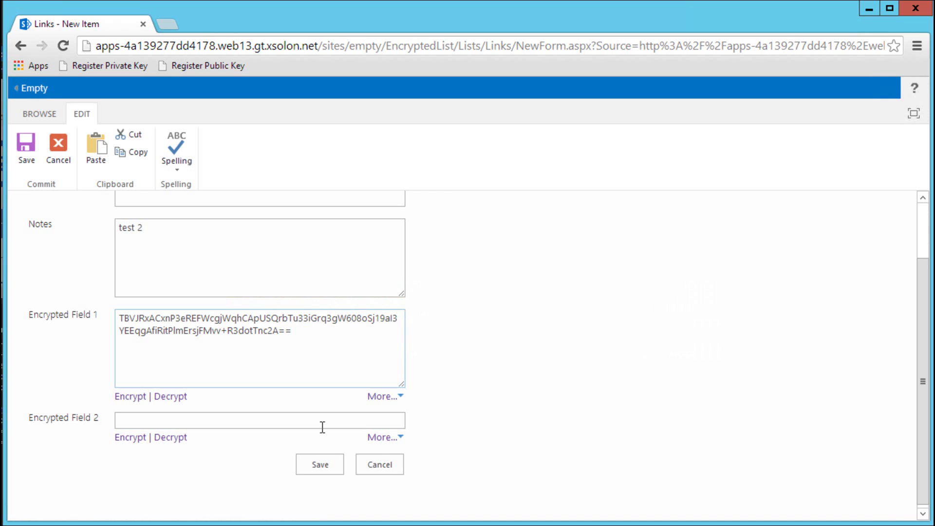
left_click(317, 464)
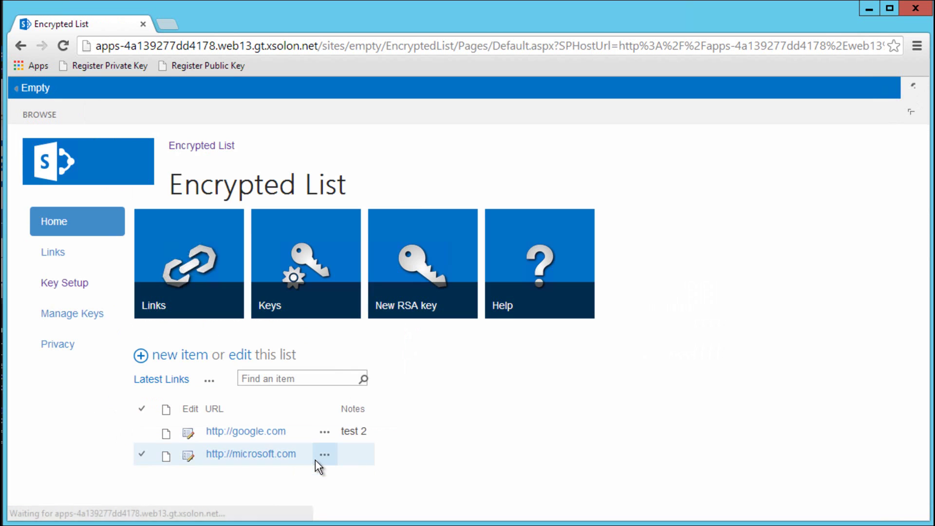
Delete the TestA key from the Keys list and close the Keys dialog
left_click(312, 241)
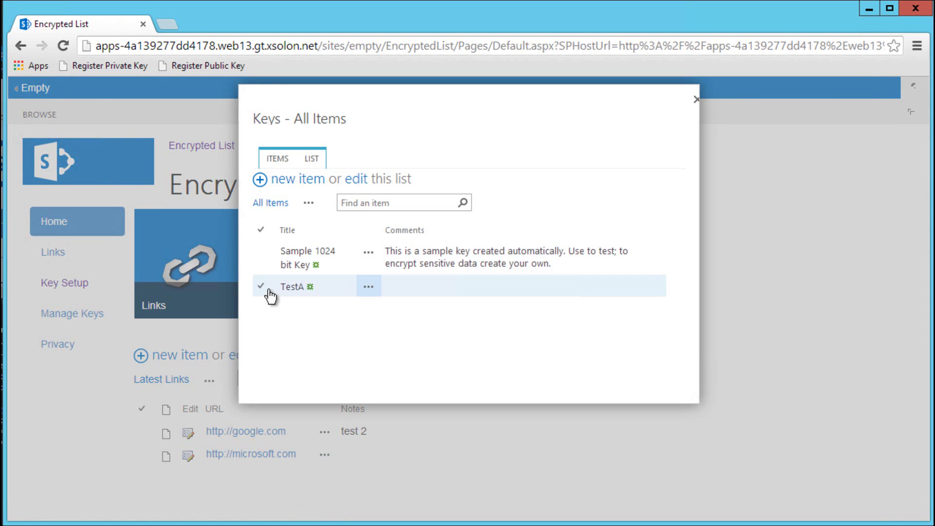
left_click(263, 288)
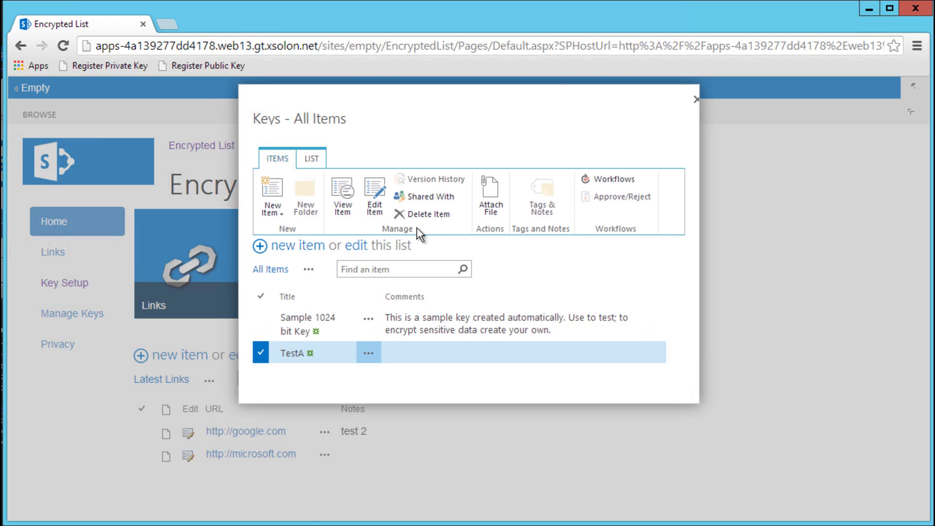
left_click(432, 215)
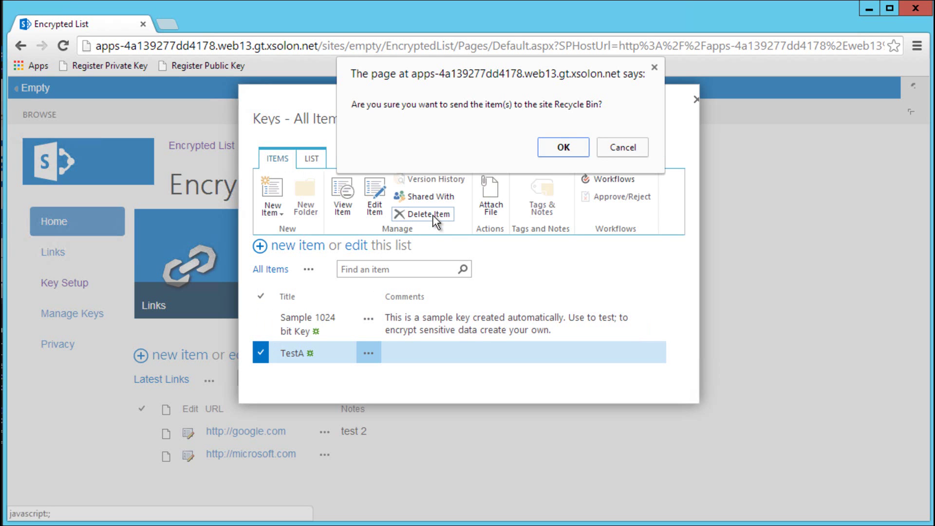
left_click(564, 147)
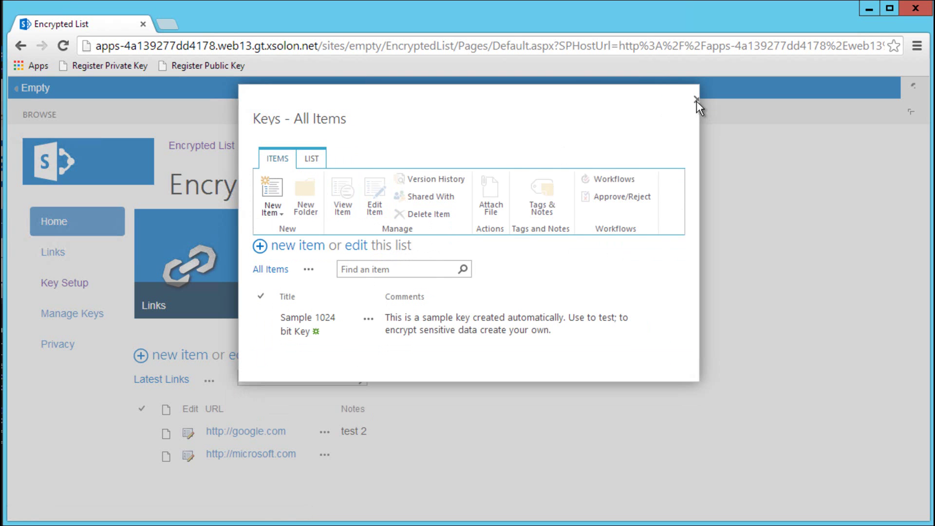
left_click(697, 100)
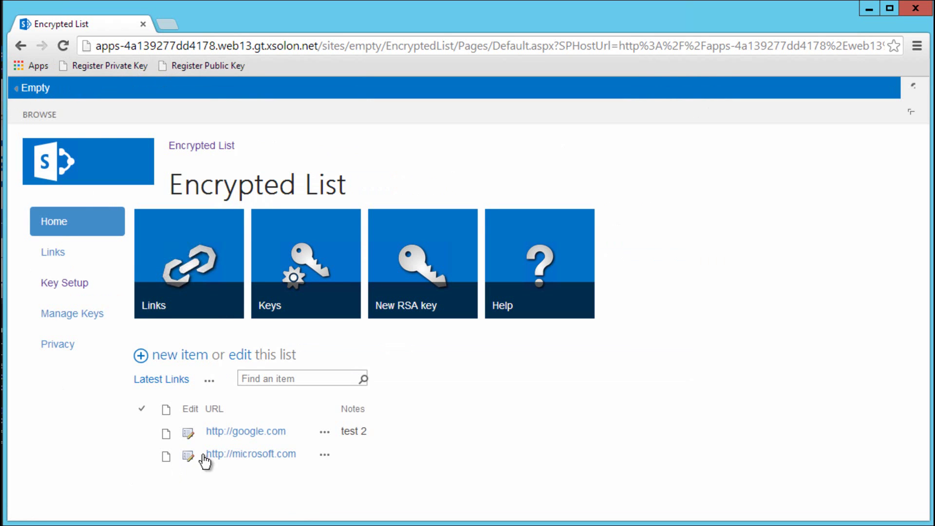
View the google.com item and load the private key via the Register Private Key bookmark
left_click(325, 432)
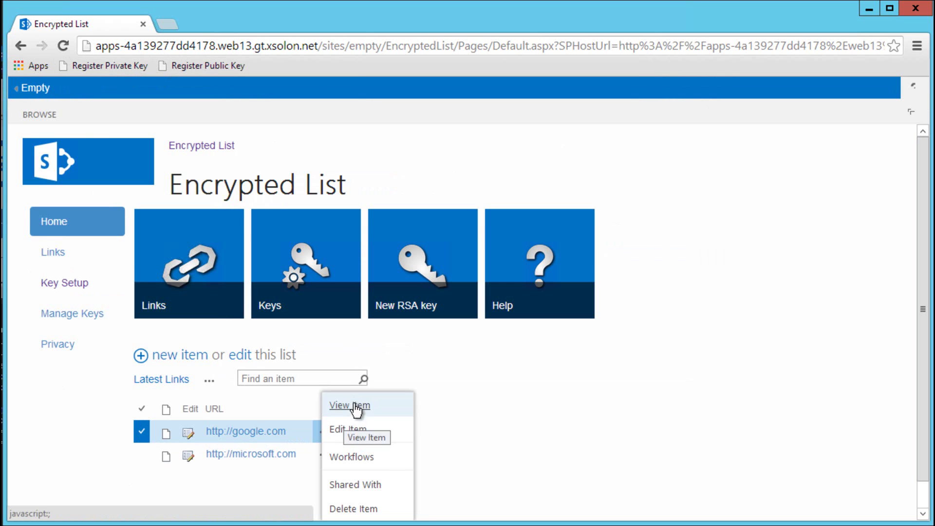
left_click(355, 405)
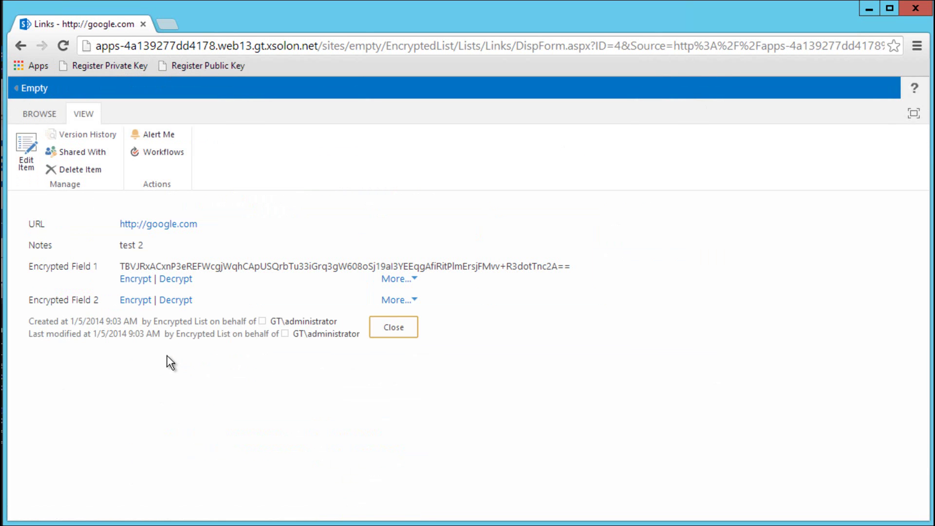
left_click(414, 279)
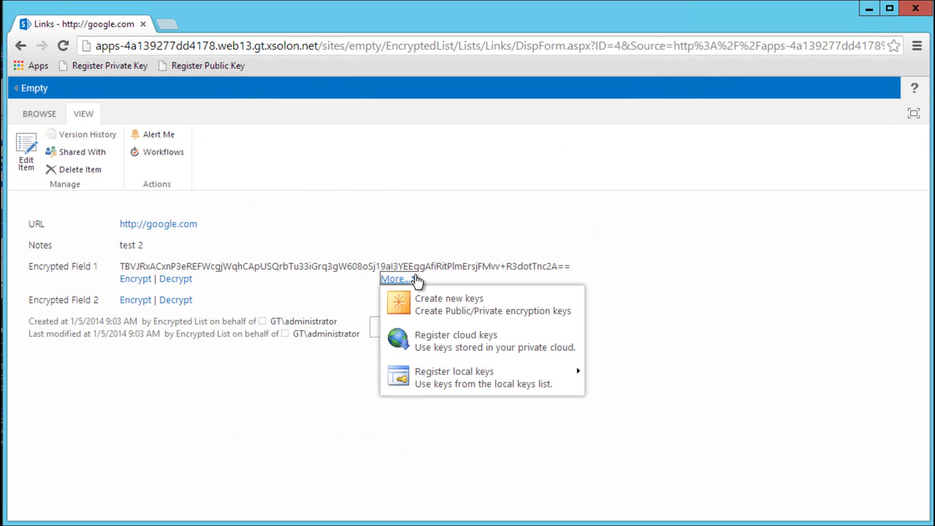
mouse_move(423, 377)
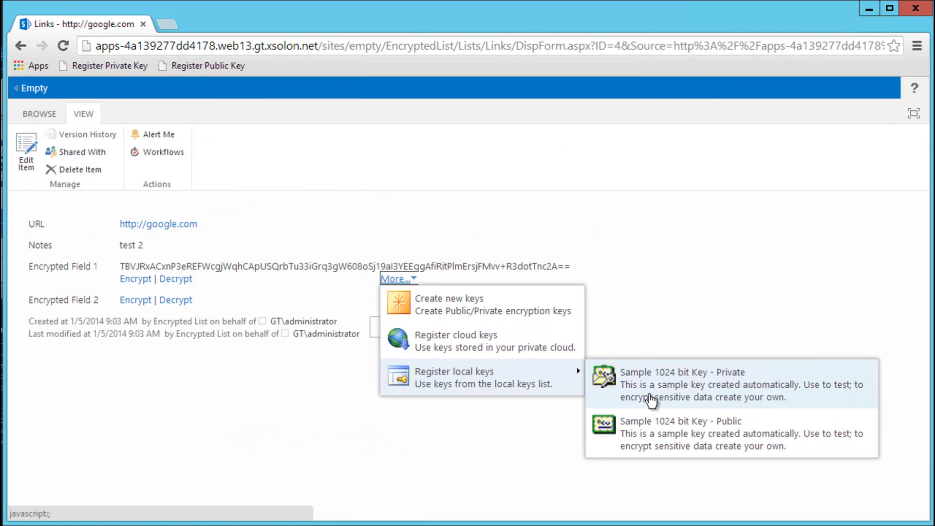
left_click(110, 66)
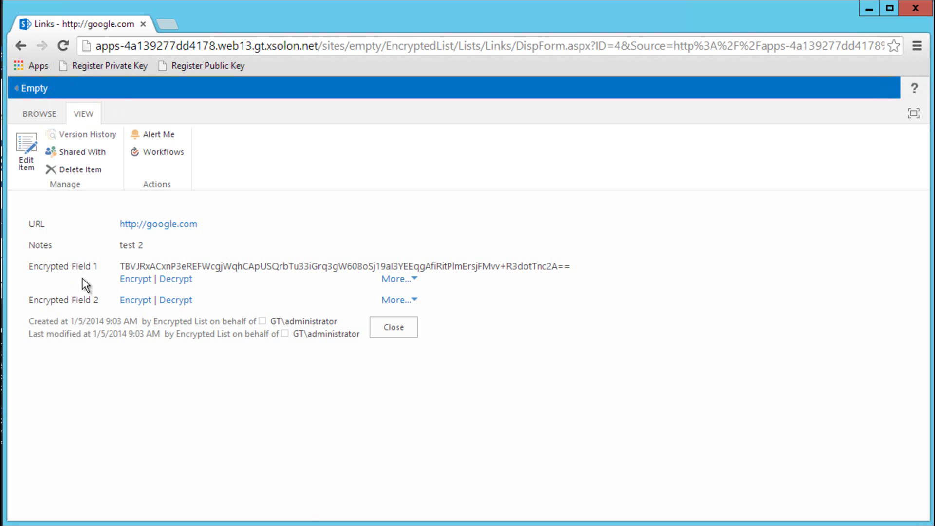
Decrypt Encrypted Field 1 of the google.com item to 'username' with the key password
left_click(172, 282)
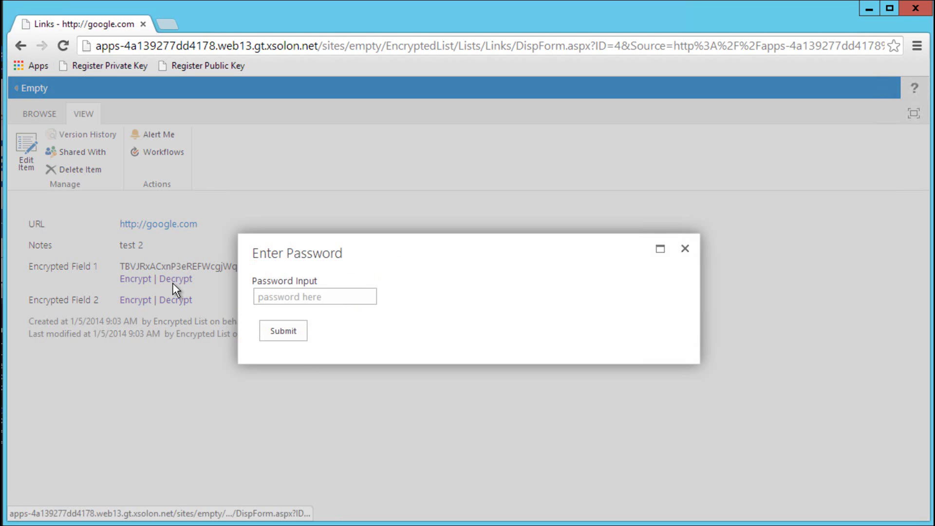
left_click(271, 296)
type("test")
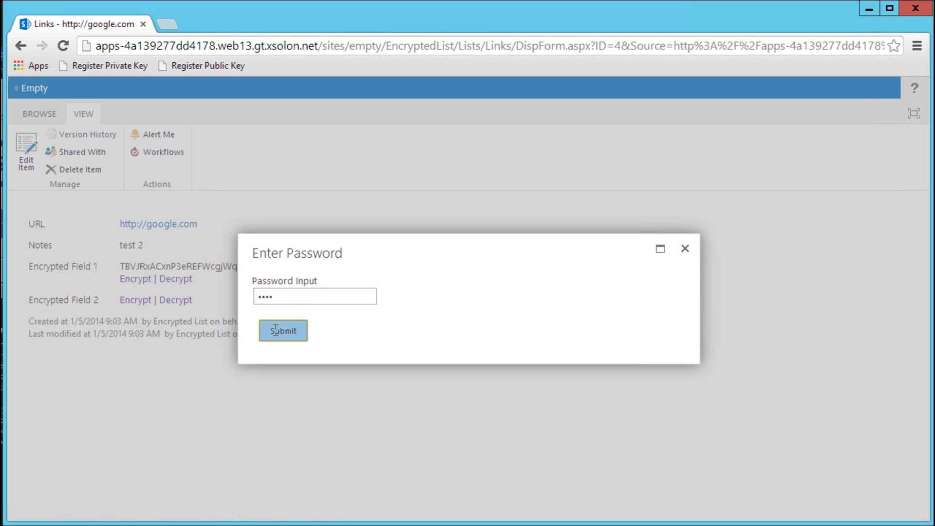
left_click(273, 329)
Re-encrypt Encrypted Field 1 with the key password, producing fresh ciphertext
left_click(136, 279)
left_click(313, 296)
type("test")
left_click(297, 331)
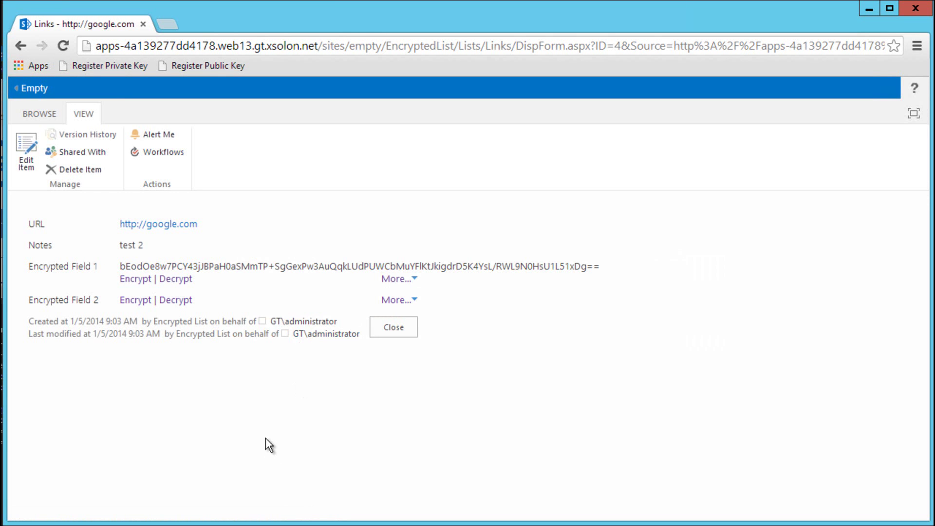